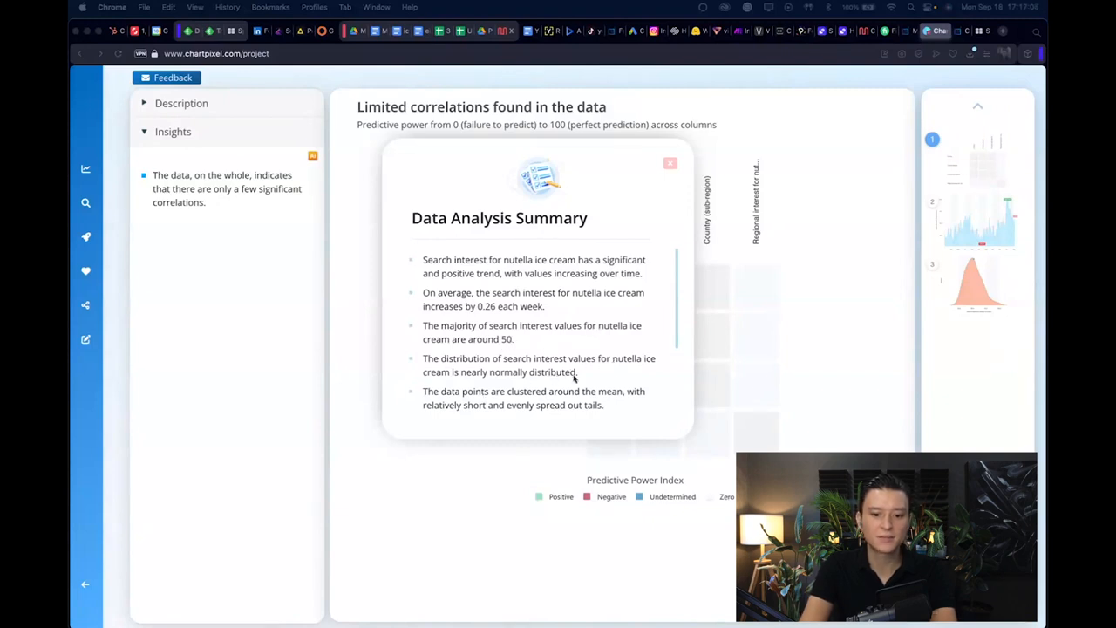
Finish reading the data analysis summary and view the search-interest trend and density charts for nutella ice cream
{"action": "scroll", "coordinate": [549, 395], "scroll_direction": "down", "scroll_amount": 5}
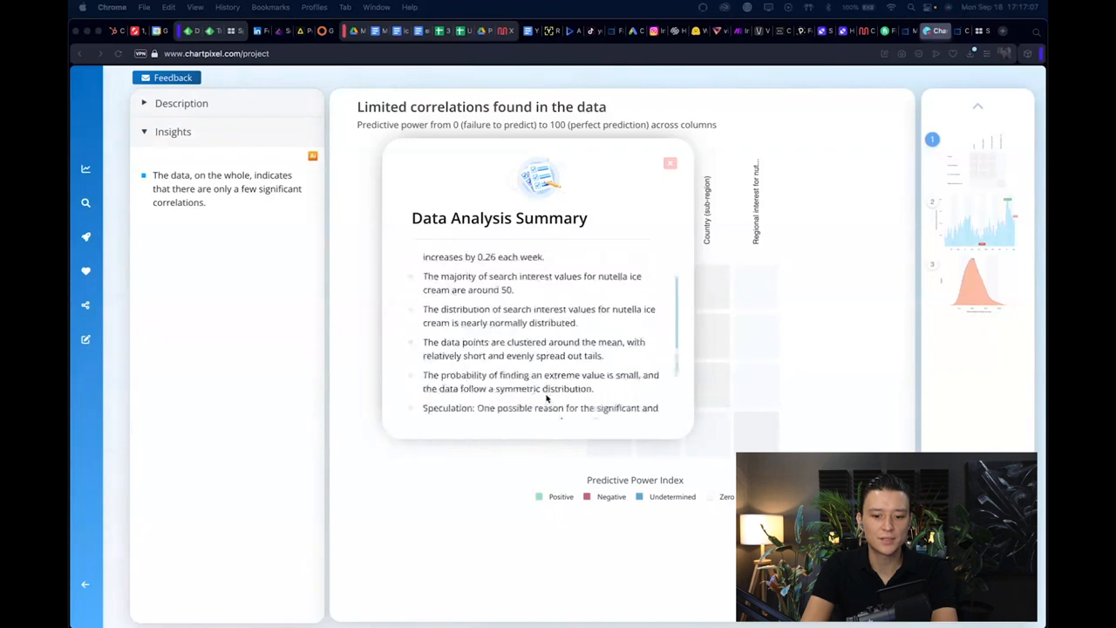
{"action": "left_click", "coordinate": [670, 163]}
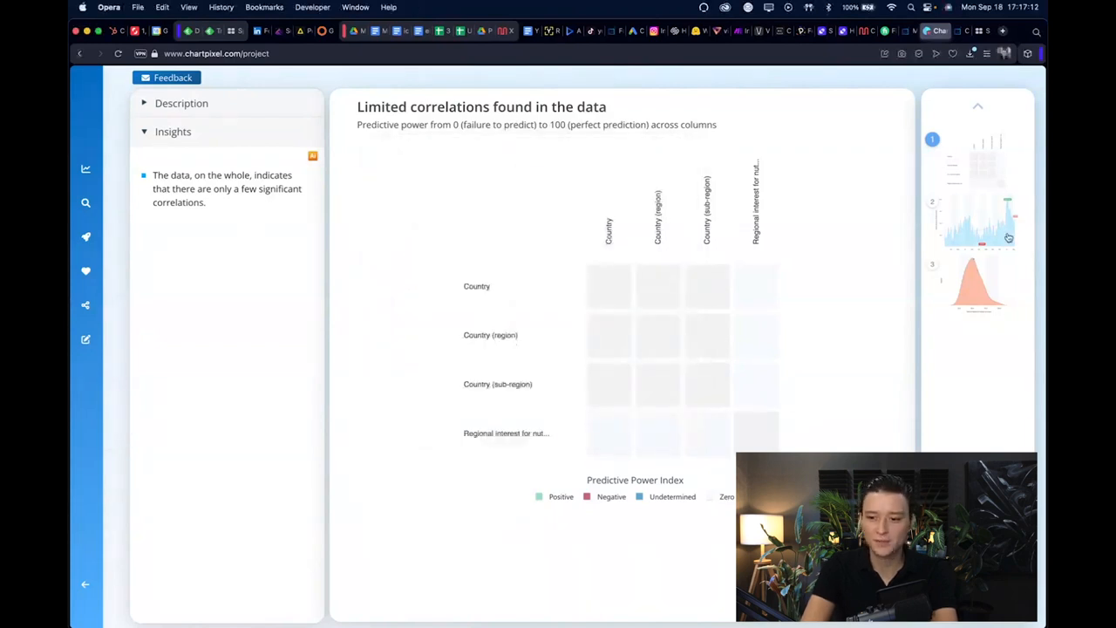
{"action": "left_click", "coordinate": [992, 234]}
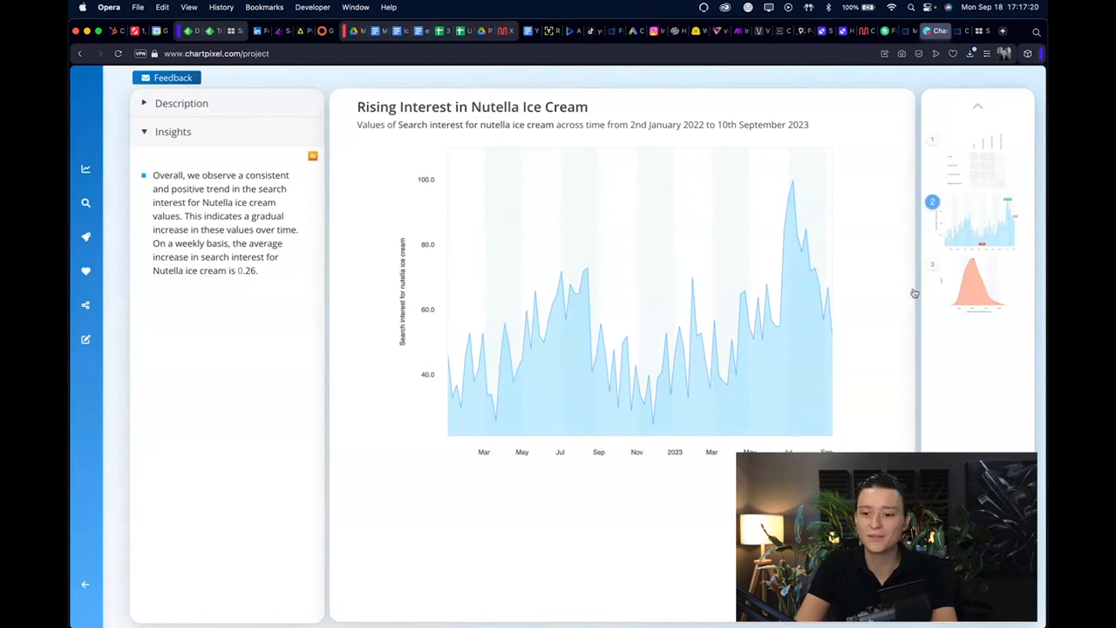
{"action": "left_click", "coordinate": [979, 295]}
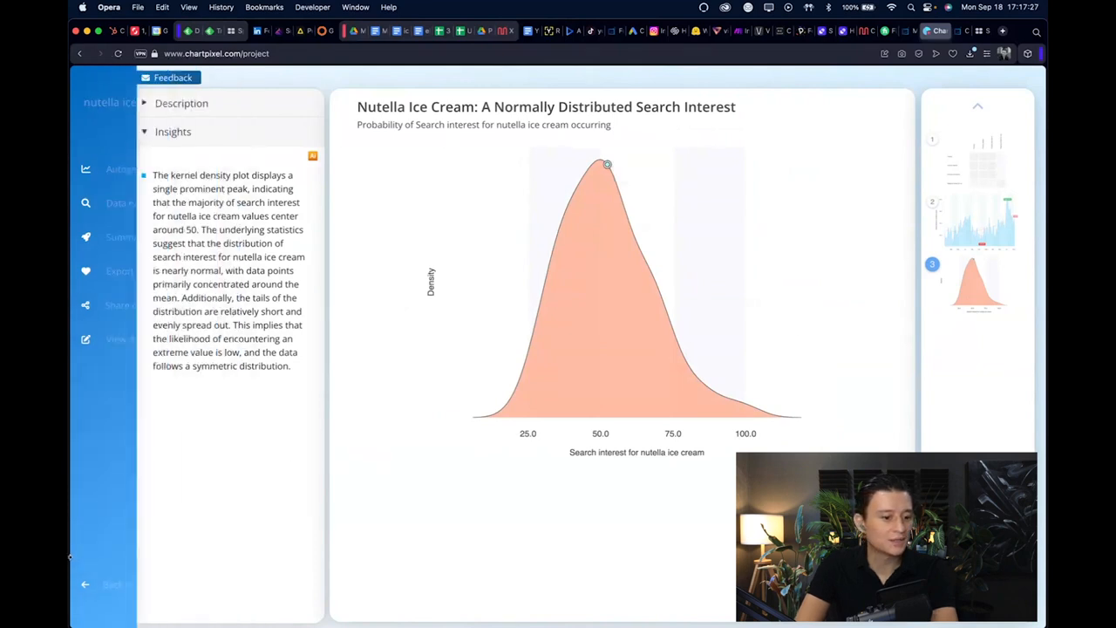
Leave the nutella ice cream project for the workspace and show the data upload page
{"action": "mouse_move", "coordinate": [79, 562]}
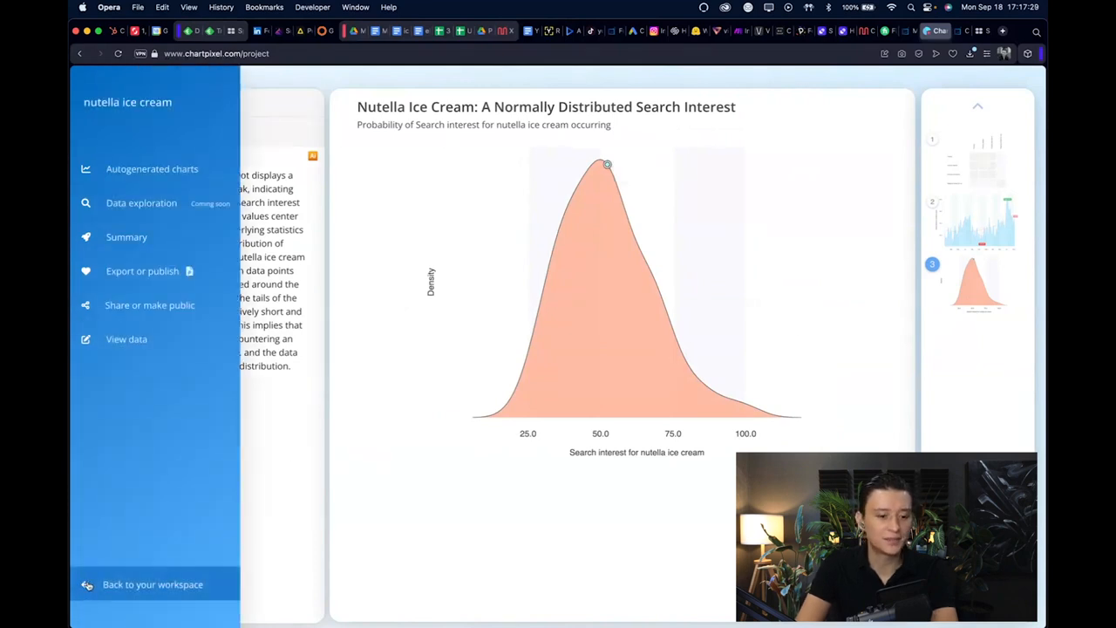
{"action": "left_click", "coordinate": [87, 585]}
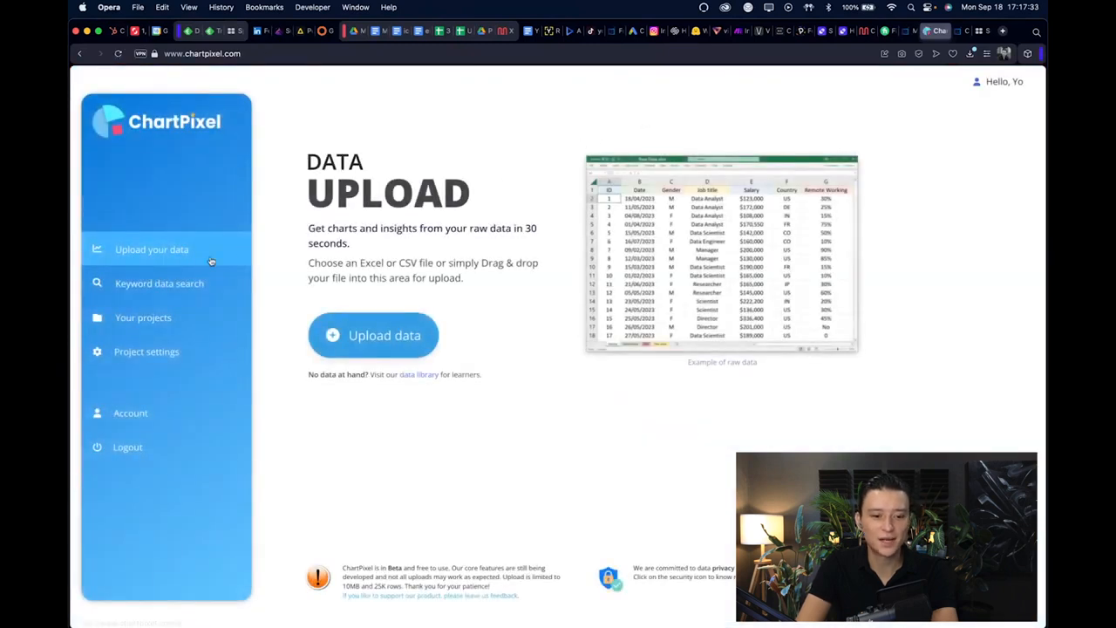
{"action": "left_click", "coordinate": [200, 253]}
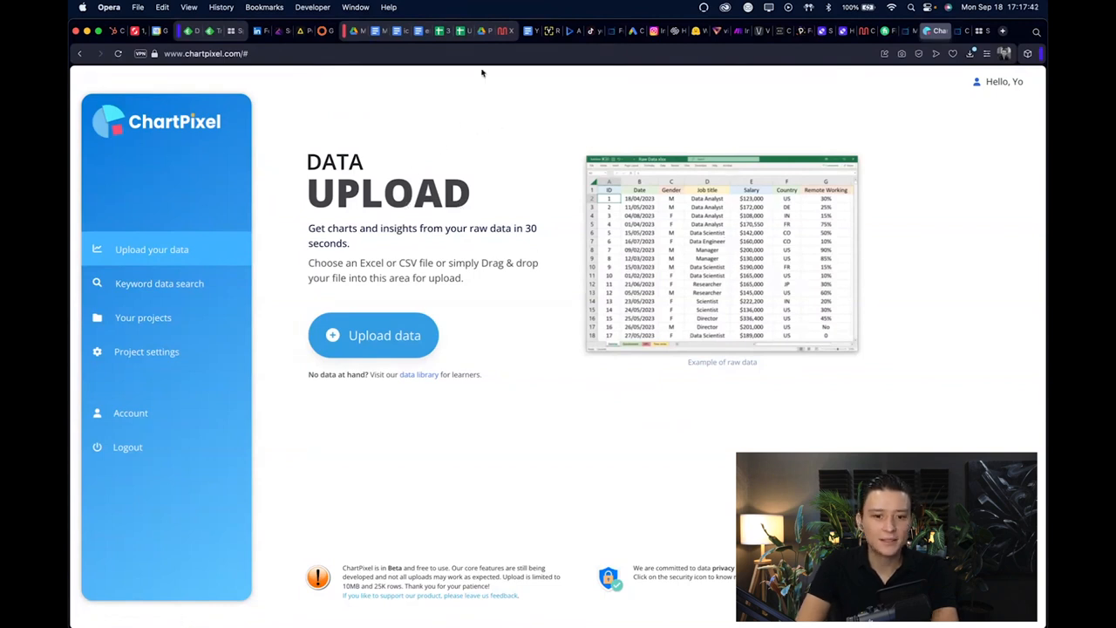
Switch to the untitled spreadsheet in Google Sheets and open the Help me organize assistant
{"action": "left_click", "coordinate": [463, 35]}
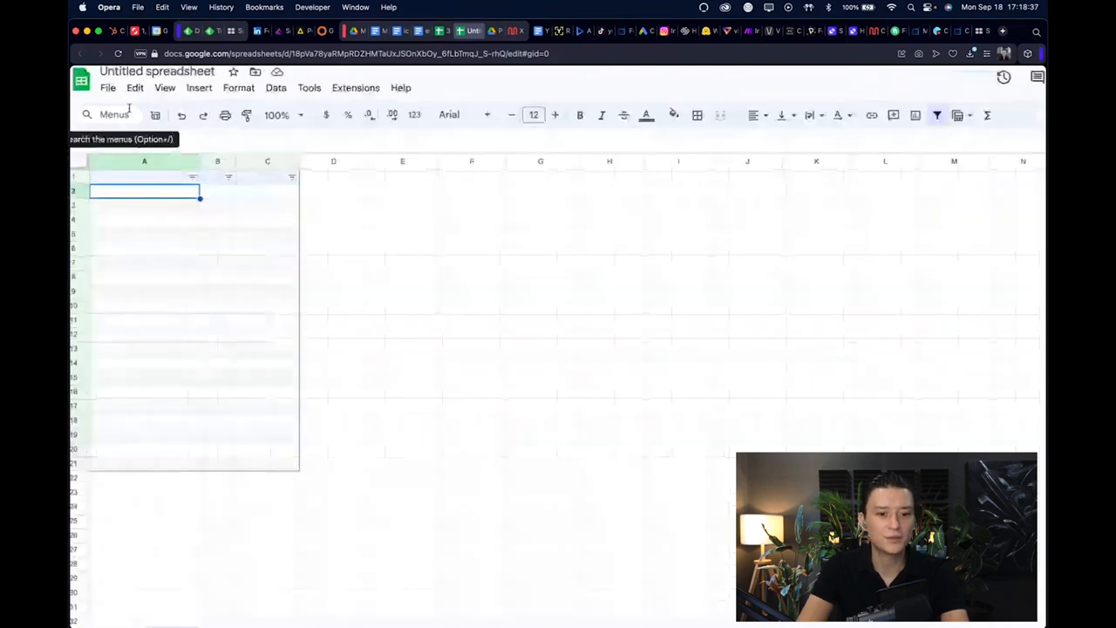
{"action": "scroll", "coordinate": [129, 108], "scroll_direction": "up", "scroll_amount": 3}
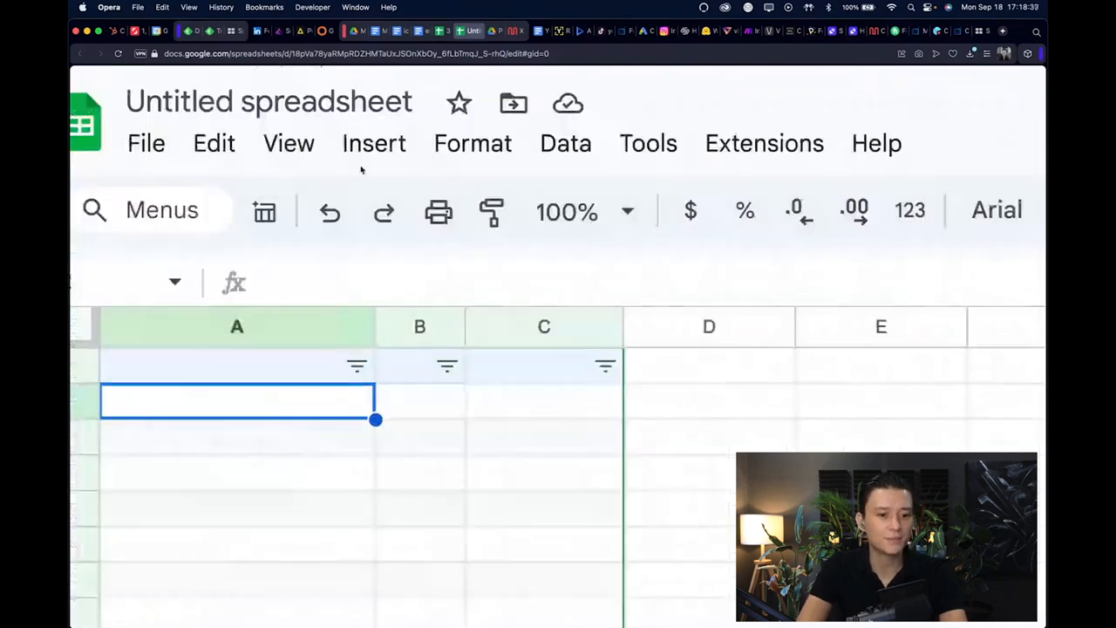
{"action": "scroll", "coordinate": [141, 224], "scroll_direction": "left", "scroll_amount": 2}
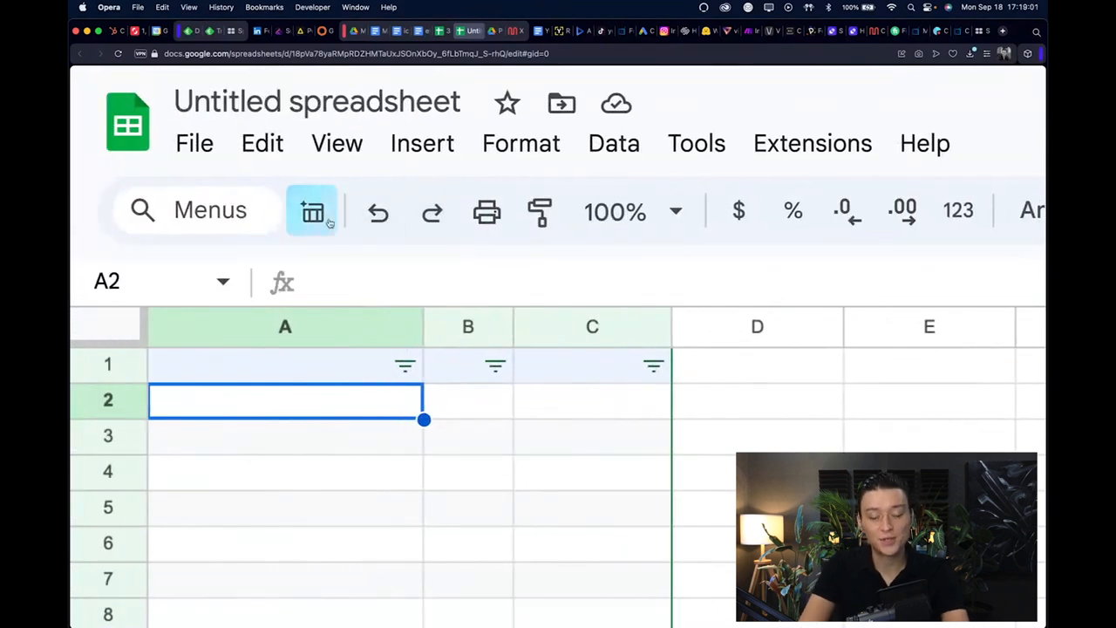
{"action": "left_click", "coordinate": [294, 212]}
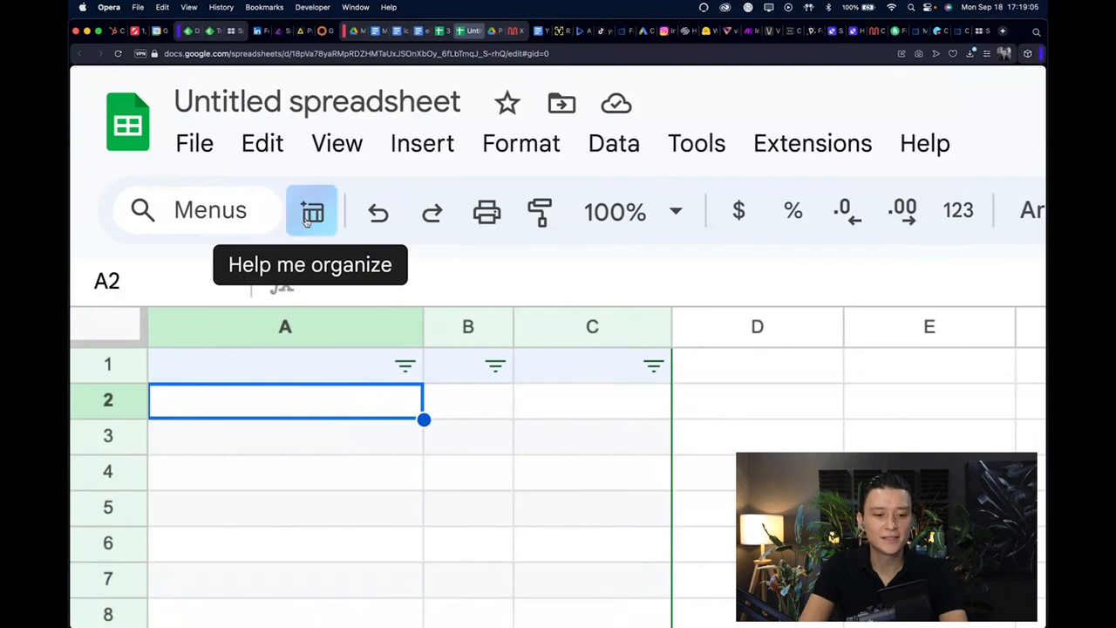
Enter the custom template prompt "create a lis of ice cream flavors and the columns can smaple data"
{"action": "scroll", "coordinate": [307, 221], "scroll_direction": "down", "scroll_amount": 5}
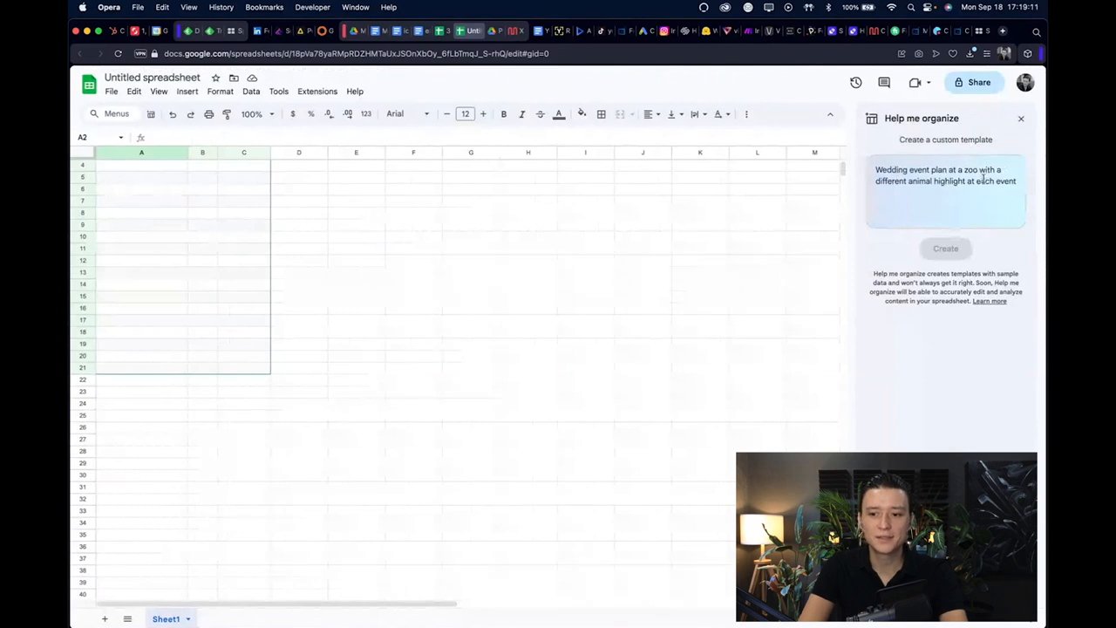
{"action": "scroll", "coordinate": [961, 186], "scroll_direction": "up", "scroll_amount": 5}
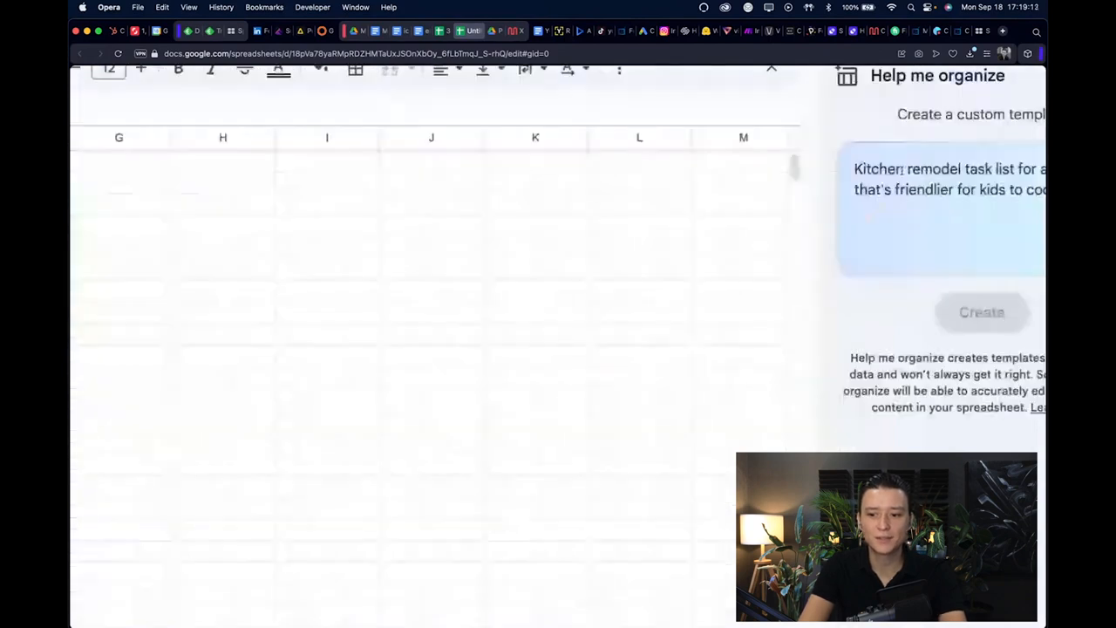
{"action": "scroll", "coordinate": [952, 192], "scroll_direction": "up", "scroll_amount": 2}
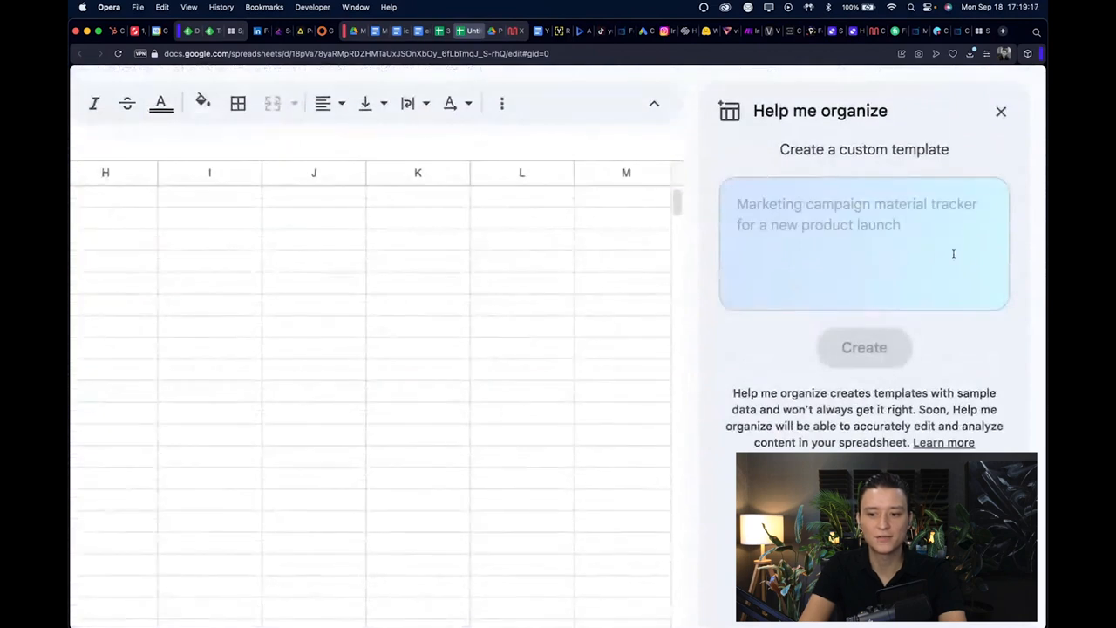
{"action": "left_click", "coordinate": [886, 223]}
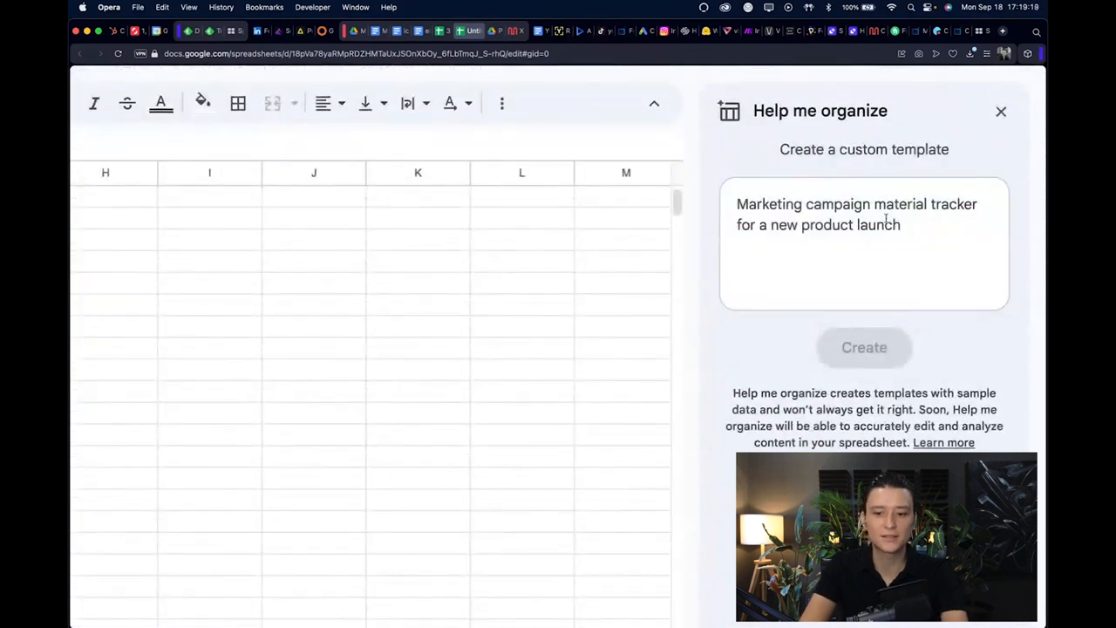
{"action": "key", "text": "Tab"}
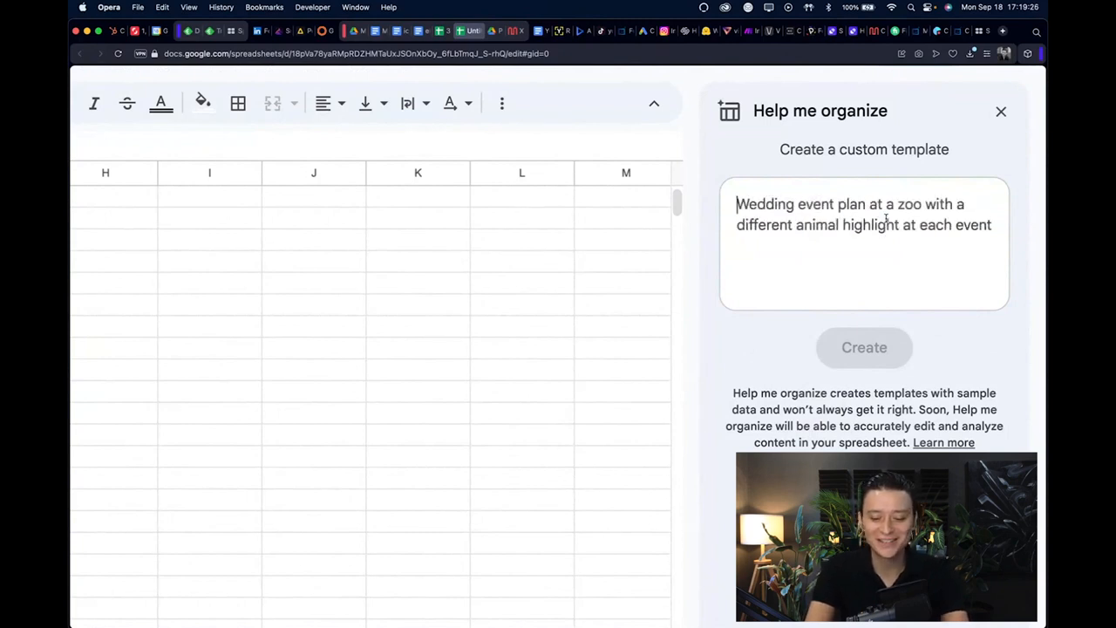
{"action": "type", "text": "create a lis of ice cream flavors and the columns can"}
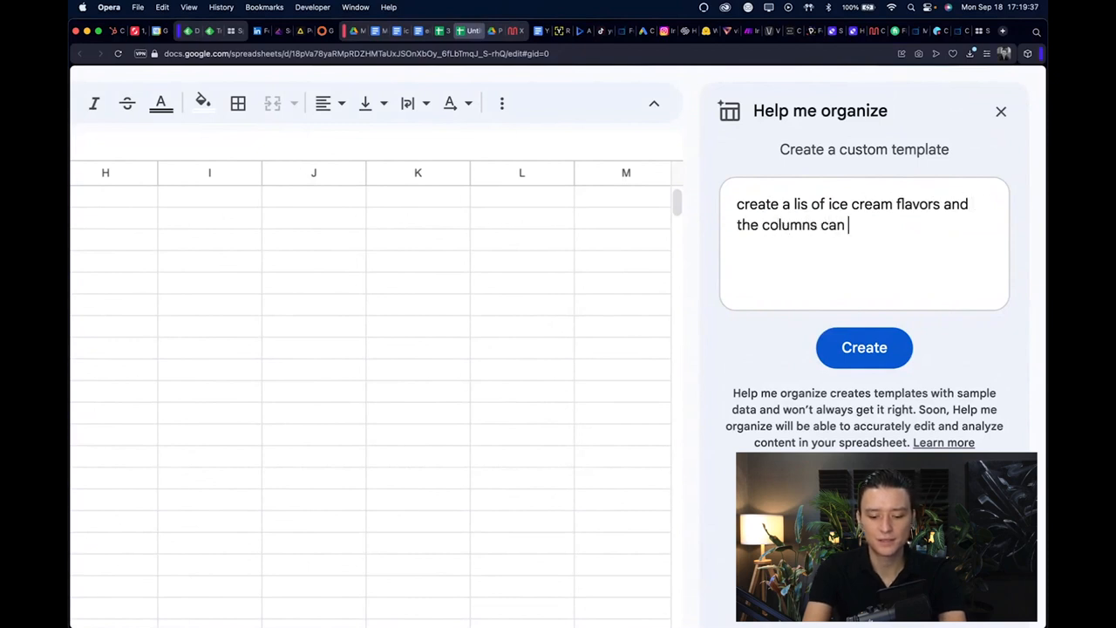
{"action": "type", "text": " smaple data"}
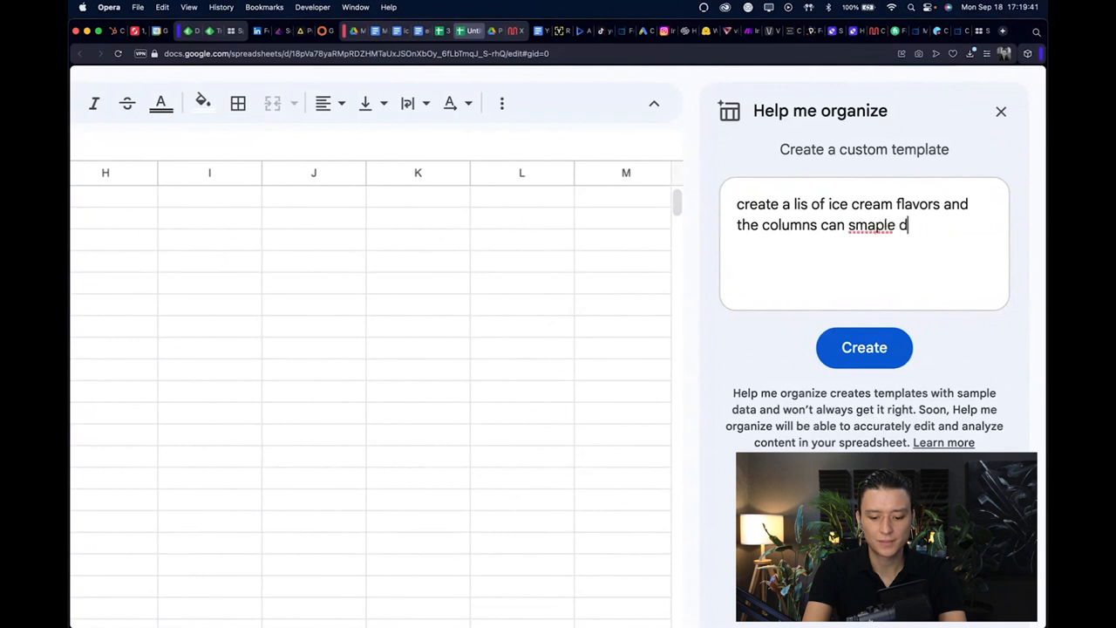
Correct the misspelled word in the template prompt to "sample"
{"action": "key", "text": "Left"}
{"action": "key", "text": "Left"}
{"action": "key", "text": "Left"}
{"action": "key", "text": "Left"}
{"action": "key", "text": "Left"}
{"action": "key", "text": "Left"}
{"action": "key", "text": "Left"}
{"action": "key", "text": "Left"}
{"action": "key", "text": "Left"}
{"action": "key", "text": "BackSpace"}
{"action": "type", "text": "m"}
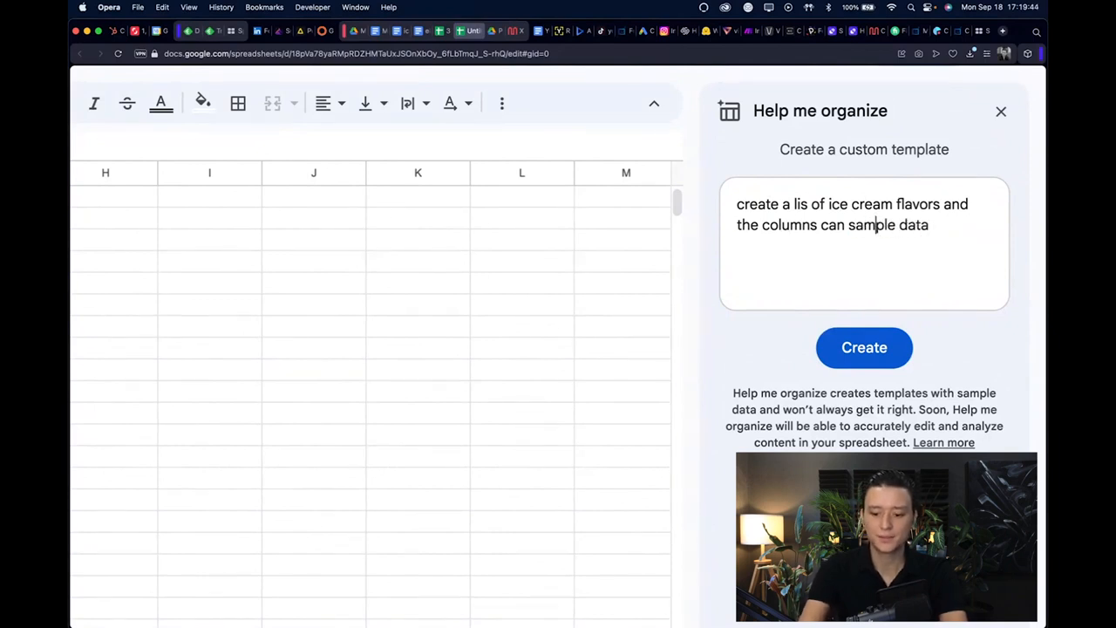
Generate the ice cream flavor table from the prompt ending in "and the rows can remaining stocks" and insert the preview into the sheet
{"action": "left_click", "coordinate": [902, 336]}
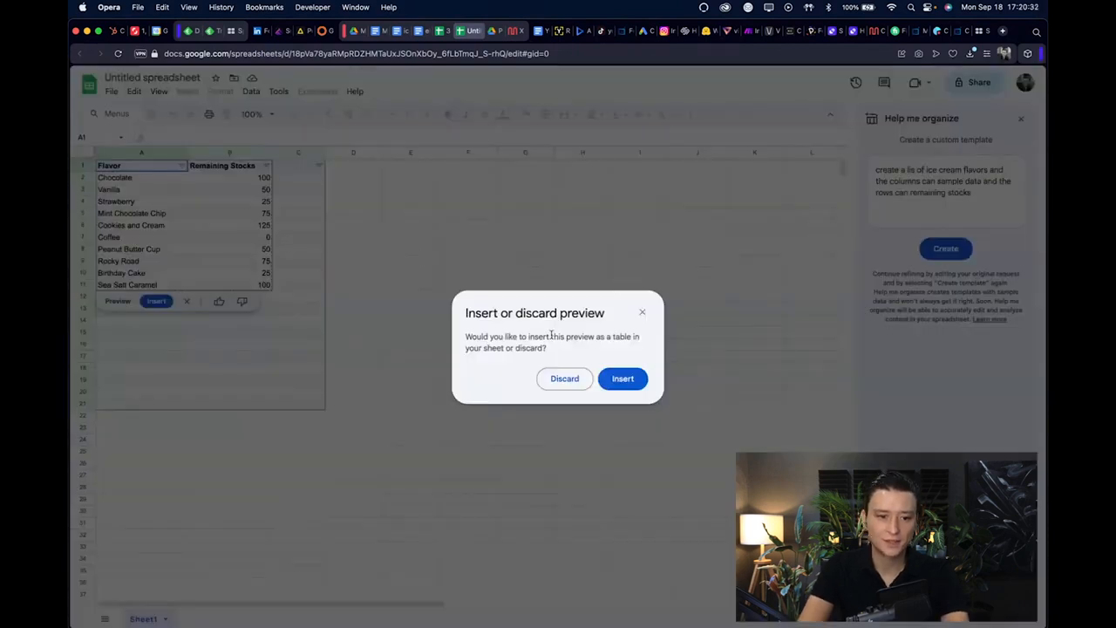
{"action": "left_click", "coordinate": [623, 378]}
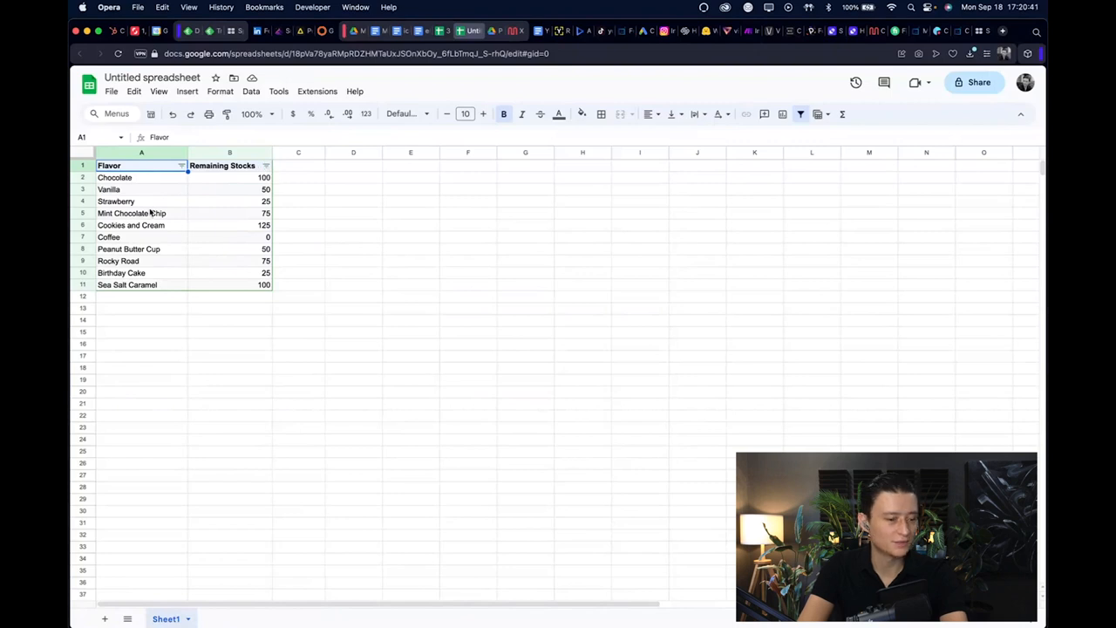
{"action": "key", "text": "Return"}
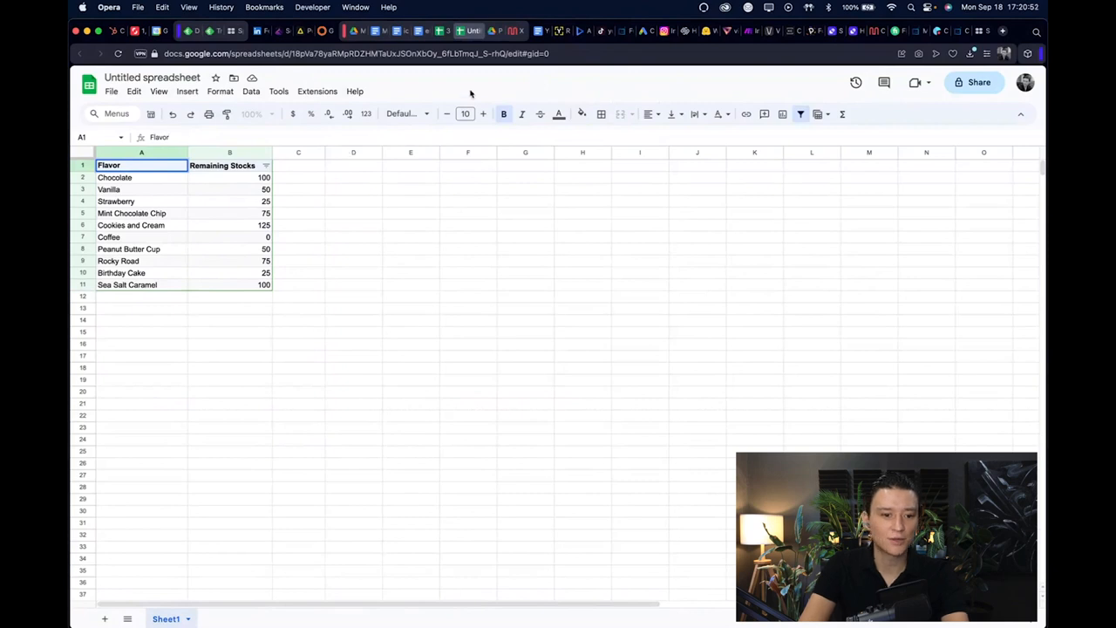
{"action": "left_click", "coordinate": [133, 91]}
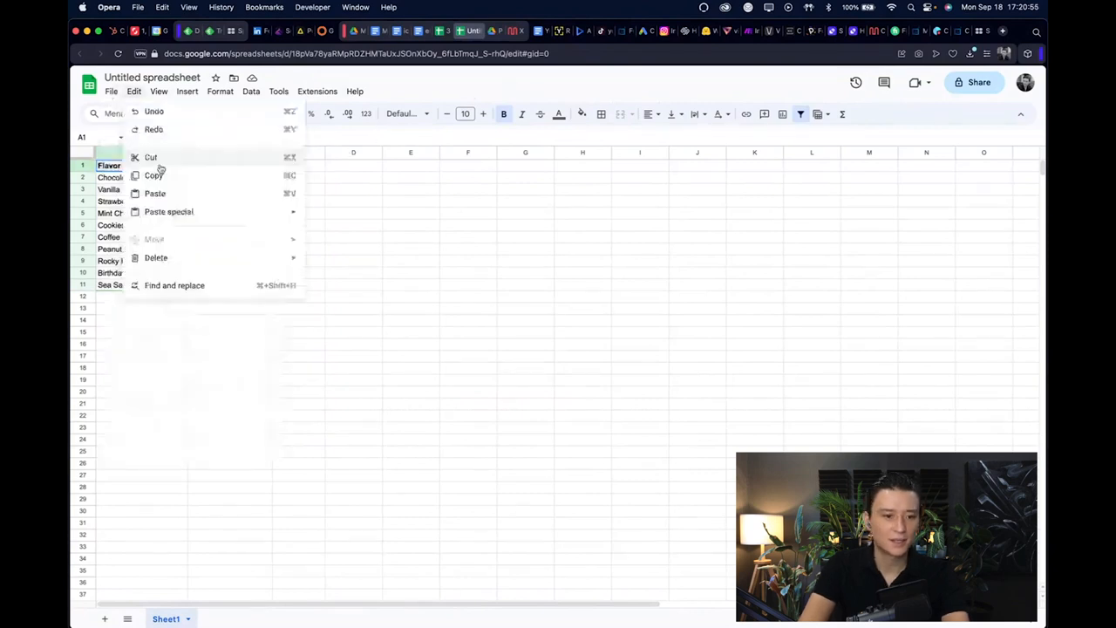
{"action": "mouse_move", "coordinate": [111, 92]}
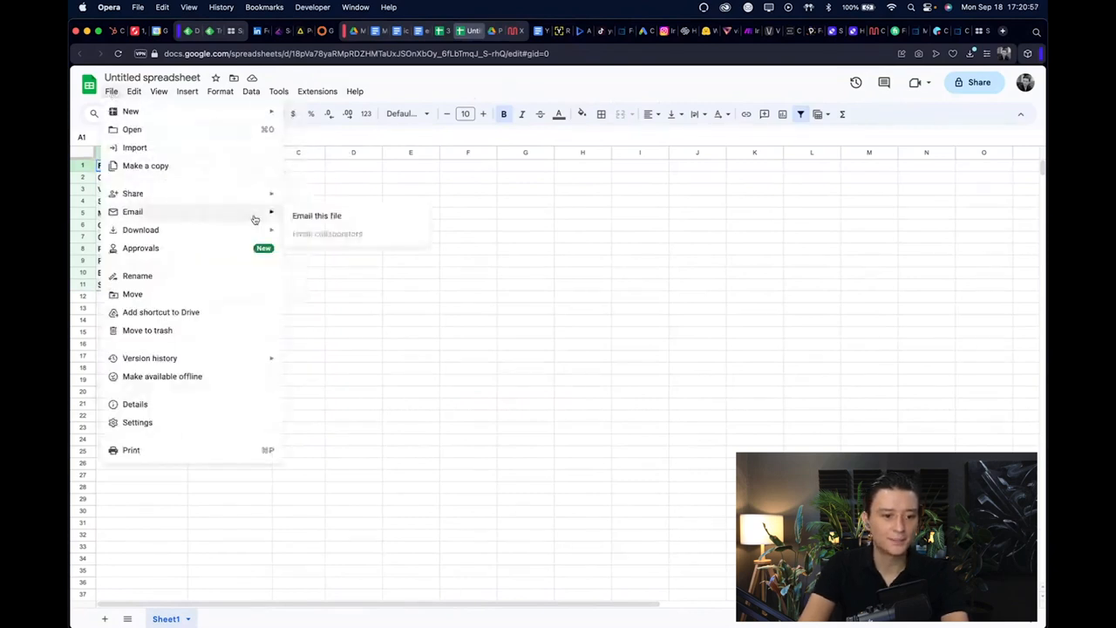
{"action": "left_click", "coordinate": [633, 82]}
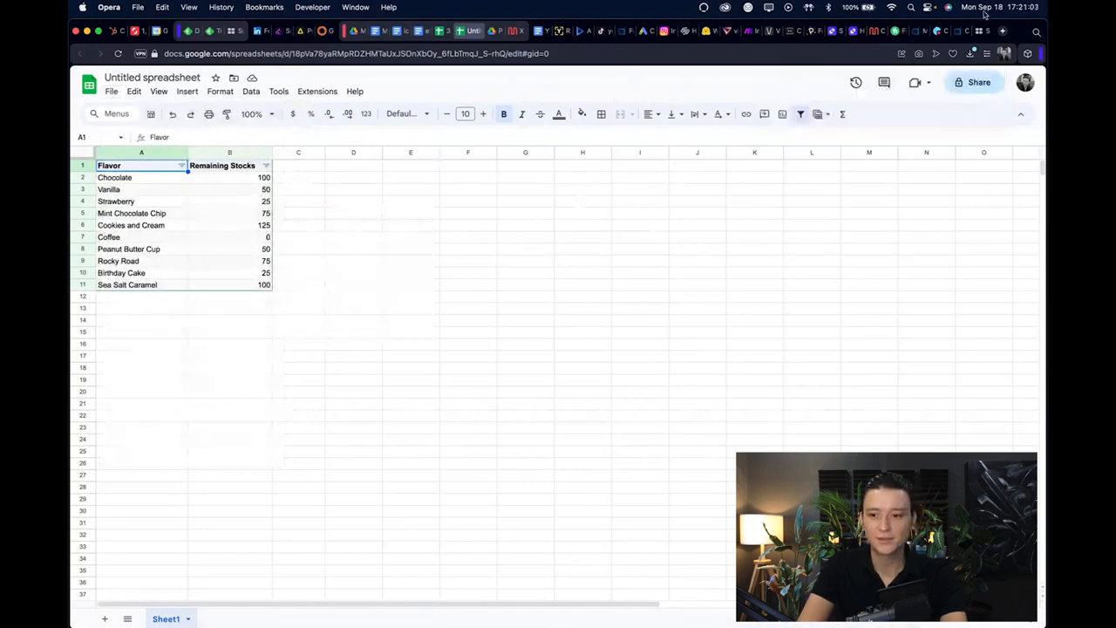
Switch back to the ChartPixel data upload page
{"action": "left_click", "coordinate": [939, 32]}
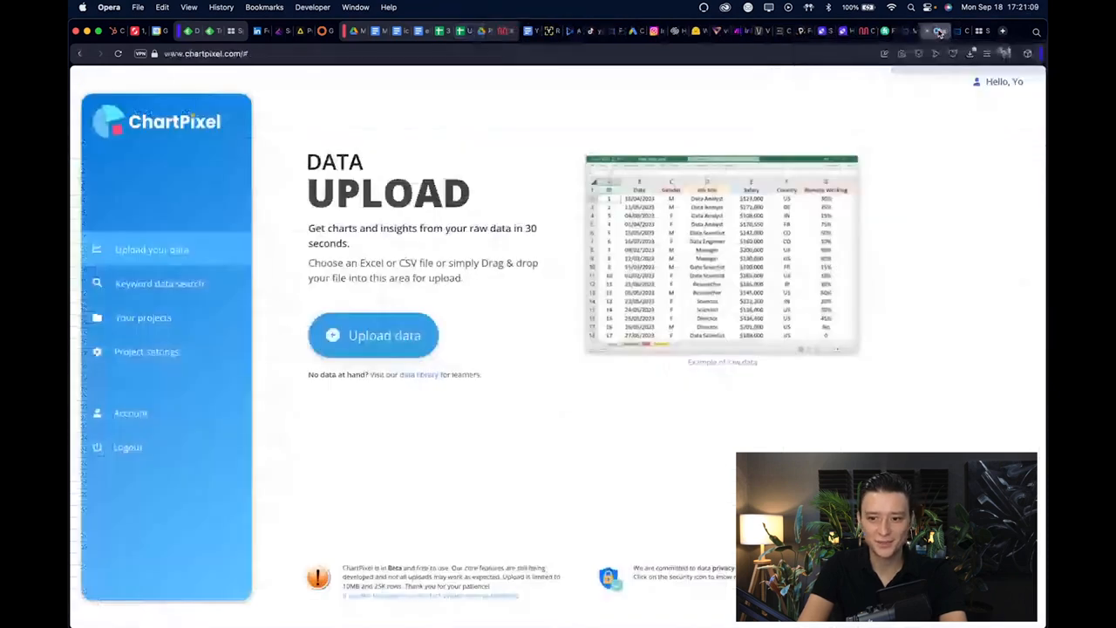
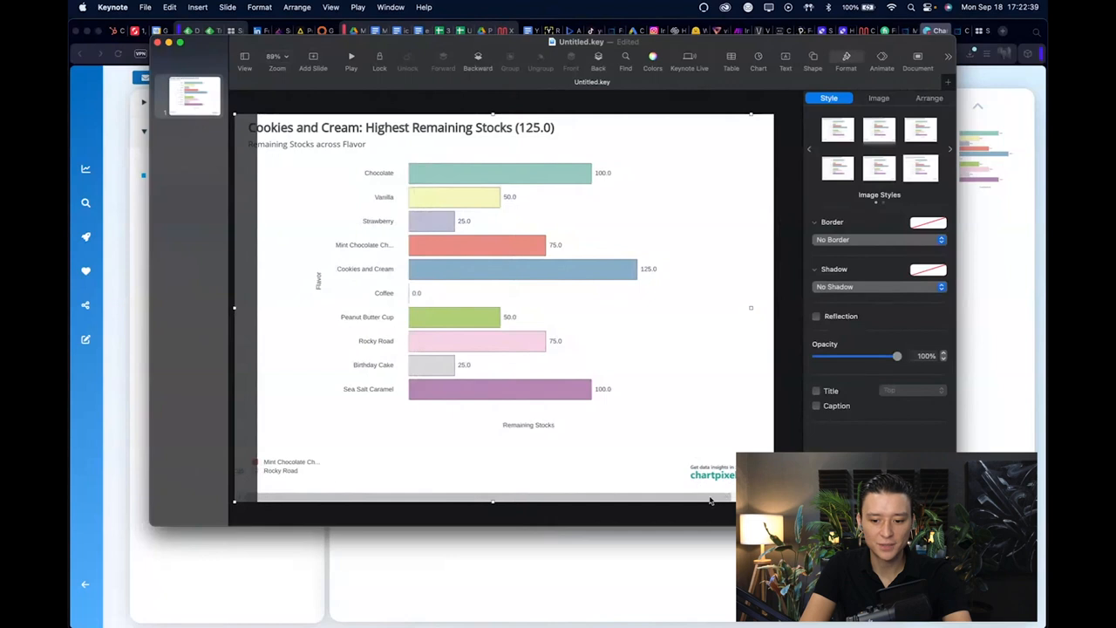
Shrink the remaining stocks chart image and reposition it to fit within the Keynote slide
{"action": "left_click_drag", "start_coordinate": [751, 501], "coordinate": [715, 475]}
{"action": "left_click_drag", "start_coordinate": [660, 424], "coordinate": [699, 432]}
{"action": "left_click", "coordinate": [779, 311]}
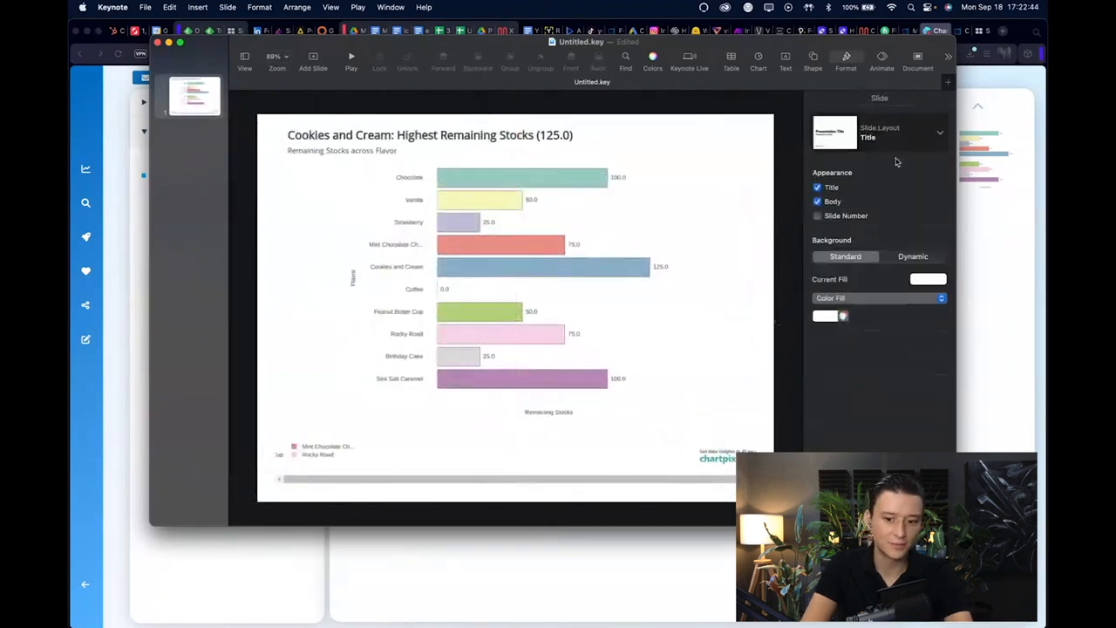
Add a square shape with a white fill and stretch it over the chartpixel branding at the chart's lower right corner
{"action": "left_click", "coordinate": [813, 63]}
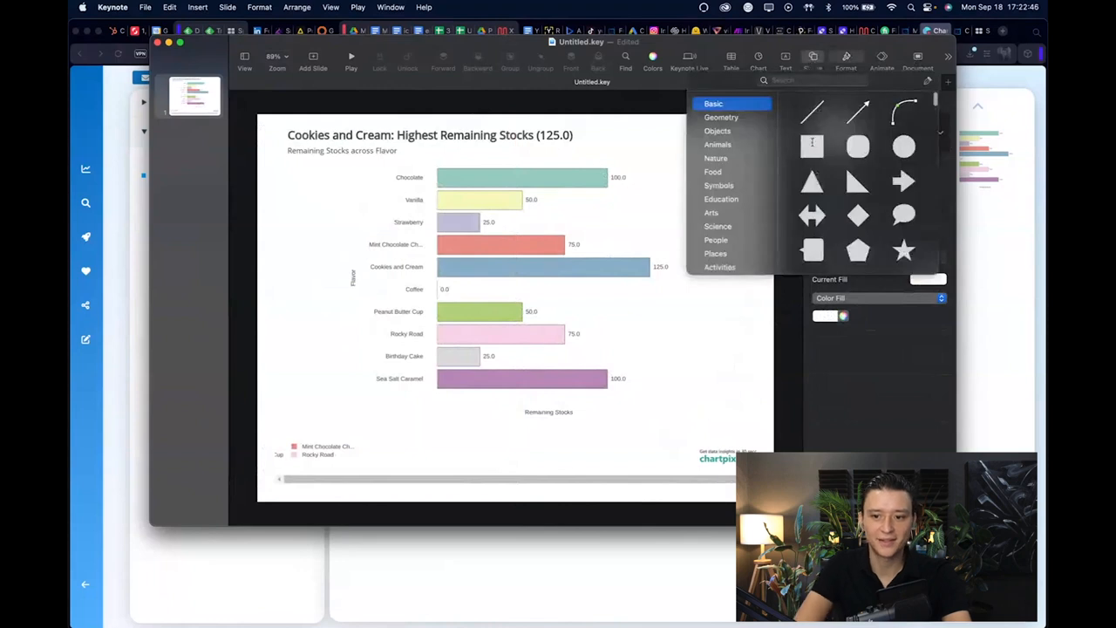
{"action": "left_click", "coordinate": [812, 145]}
{"action": "left_click", "coordinate": [829, 259]}
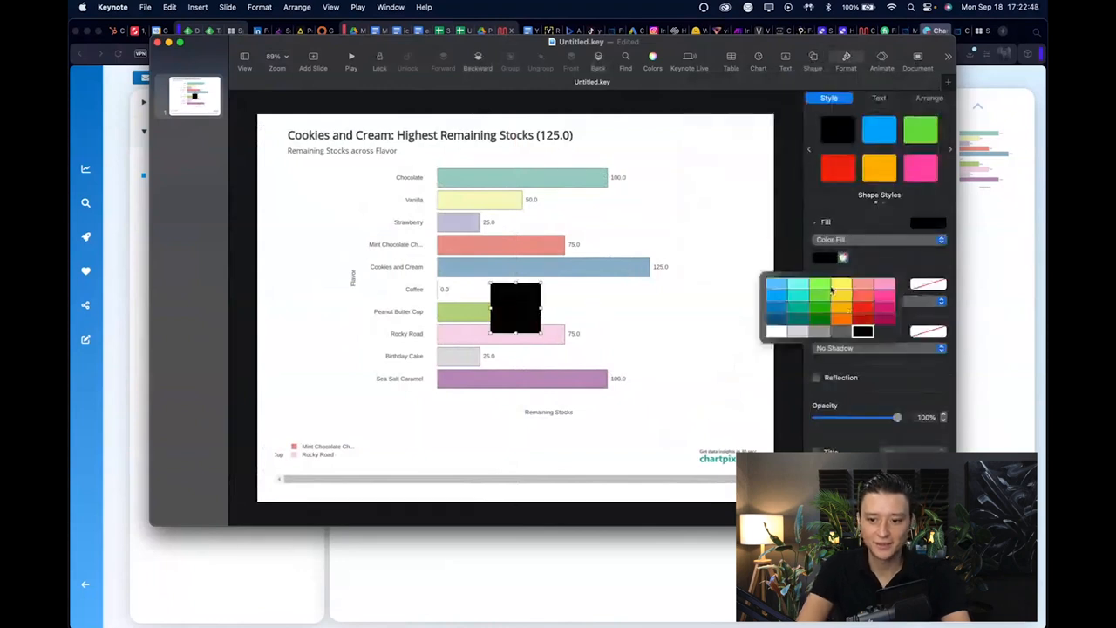
{"action": "left_click", "coordinate": [783, 334]}
{"action": "left_click_drag", "start_coordinate": [537, 318], "coordinate": [762, 442]}
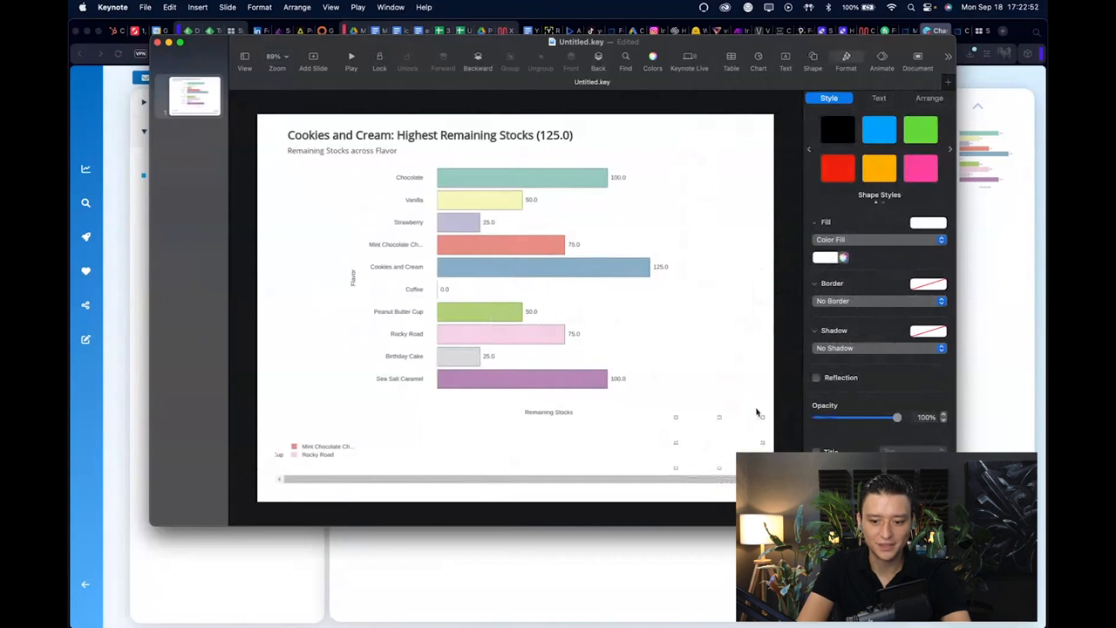
{"action": "left_click", "coordinate": [779, 269]}
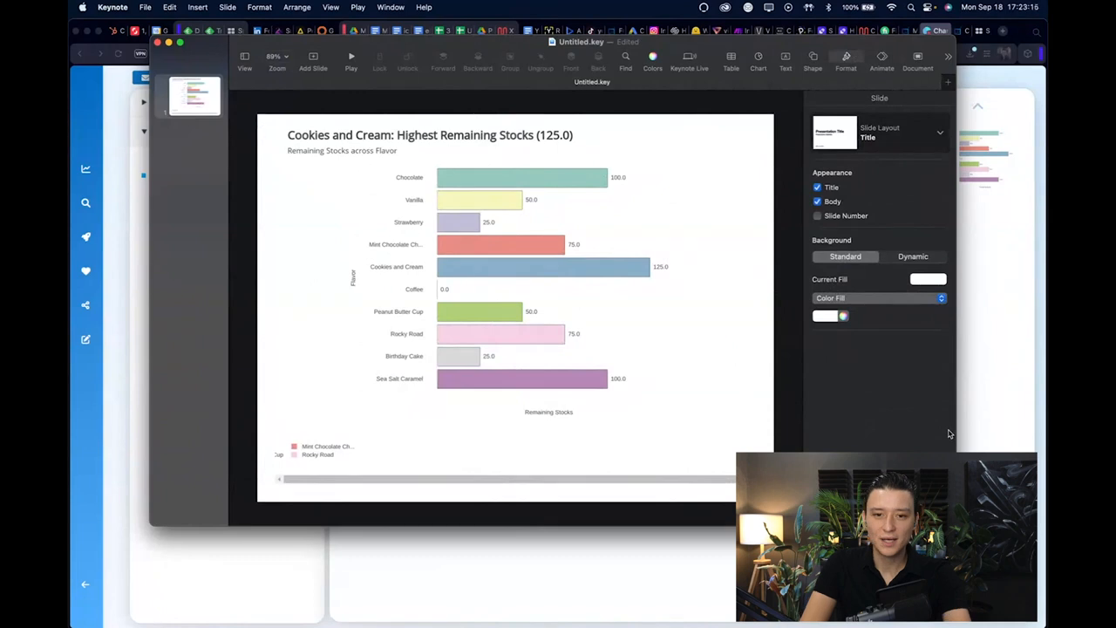
Switch back to ChartPixel, leave the chart project for the workspace, and show the list of your projects
{"action": "left_click", "coordinate": [1016, 415]}
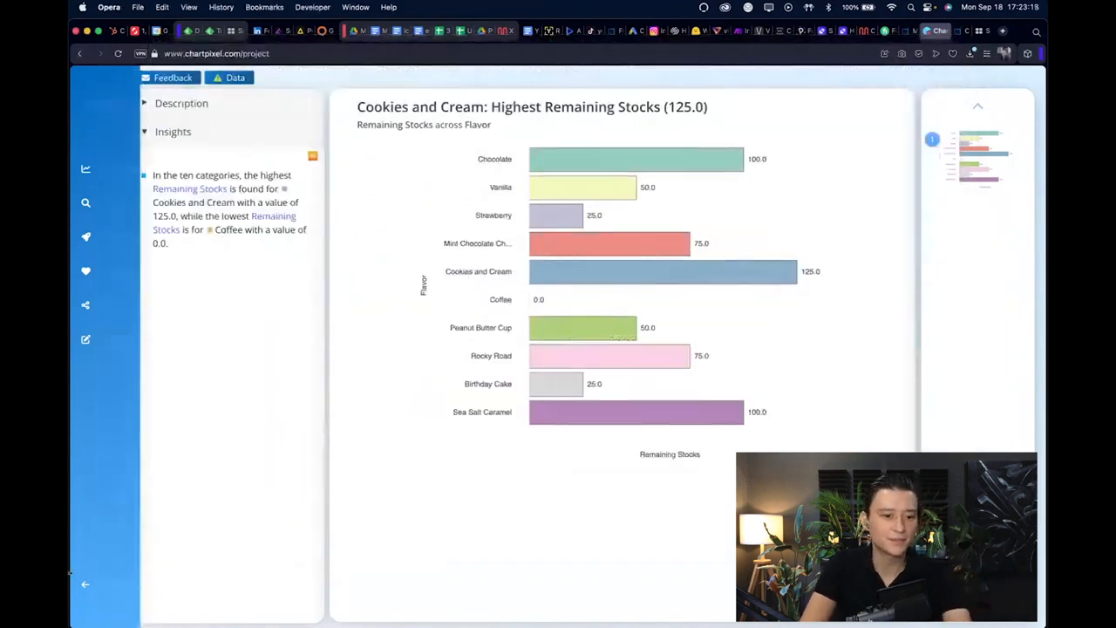
{"action": "left_click", "coordinate": [85, 596]}
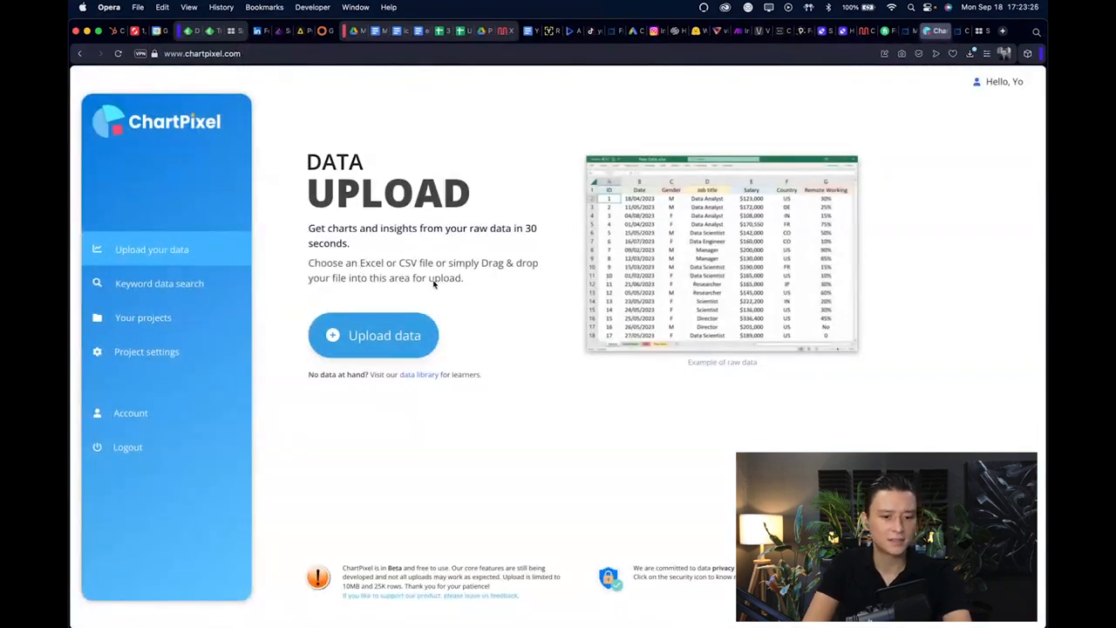
{"action": "left_click", "coordinate": [154, 319]}
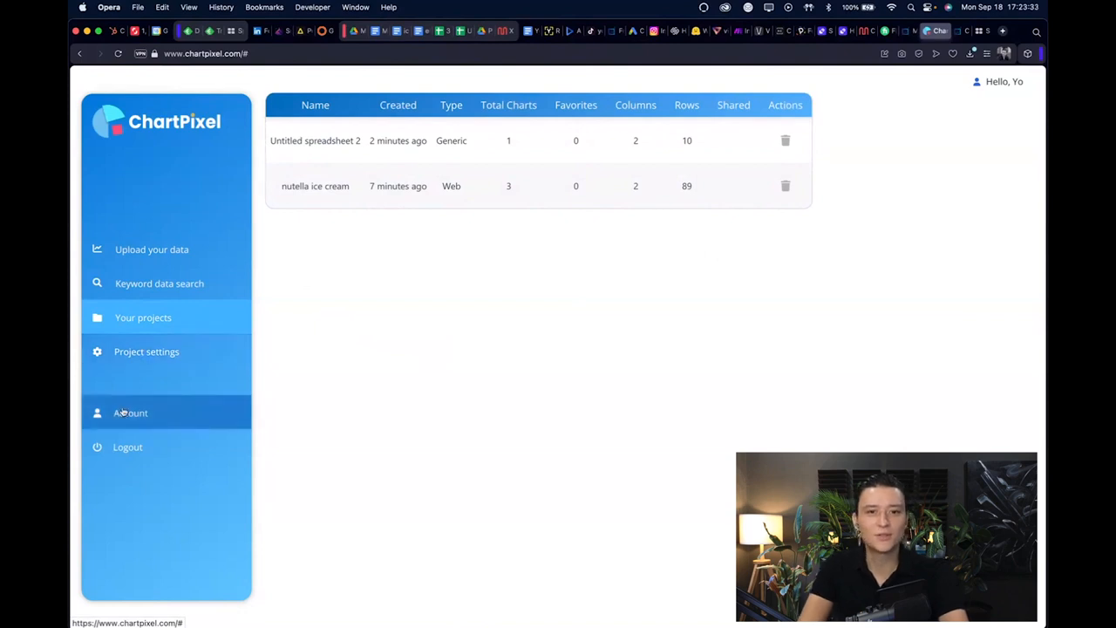
Return to the data upload page, search the web in a new tab for "top ice cream flavors", and open Parade's ranked article
{"action": "left_click", "coordinate": [164, 250]}
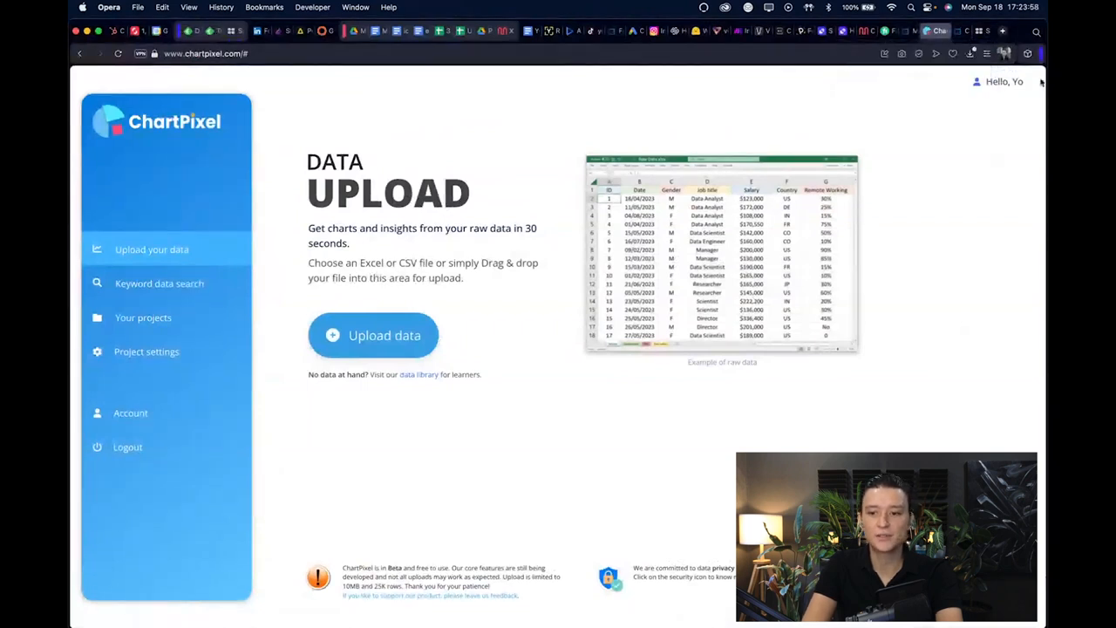
{"action": "left_click", "coordinate": [1003, 31]}
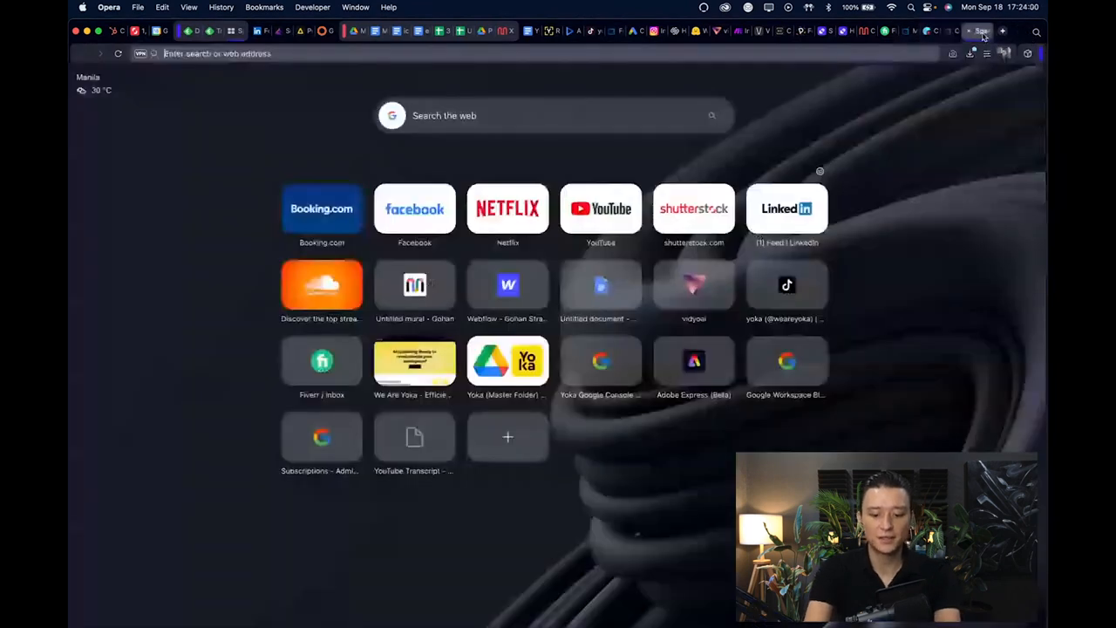
{"action": "type", "text": "top ice cream "}
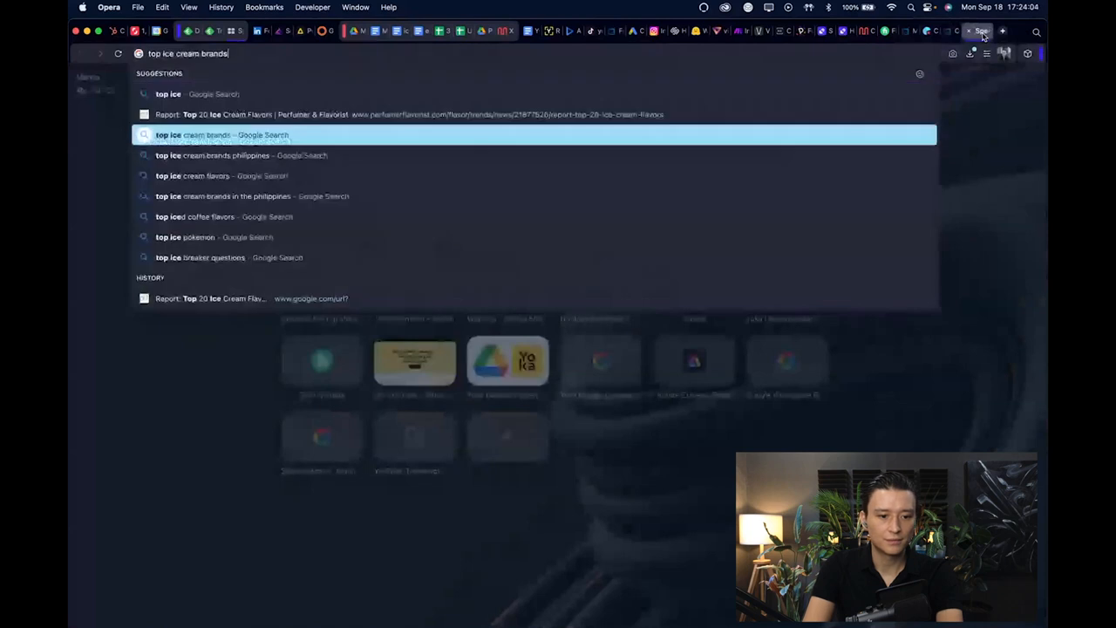
{"action": "type", "text": "flavors"}
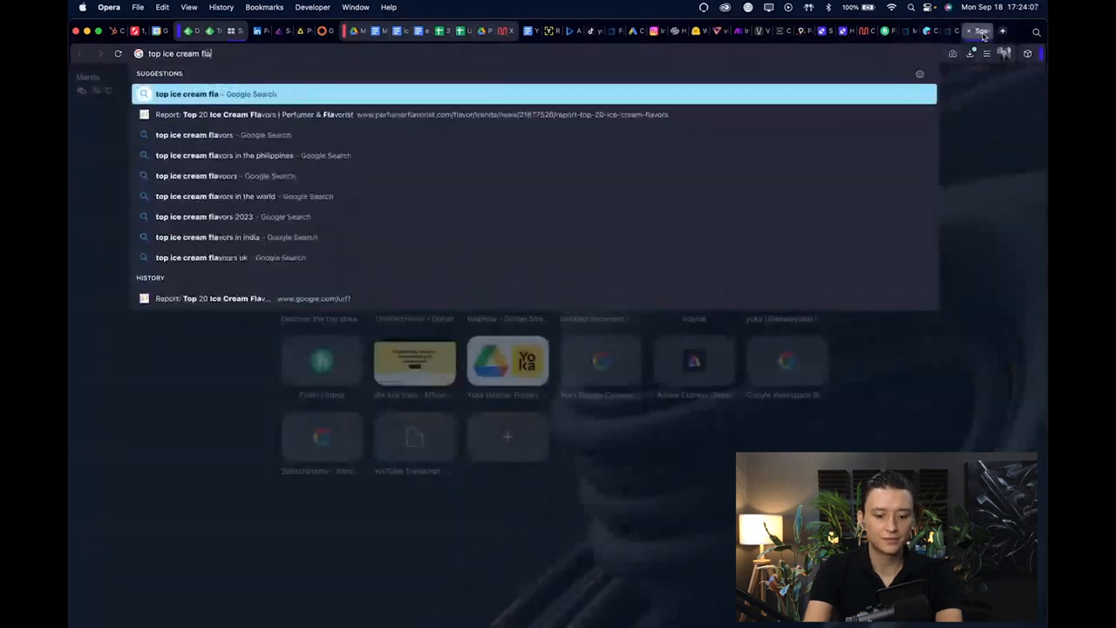
{"action": "key", "text": "Return"}
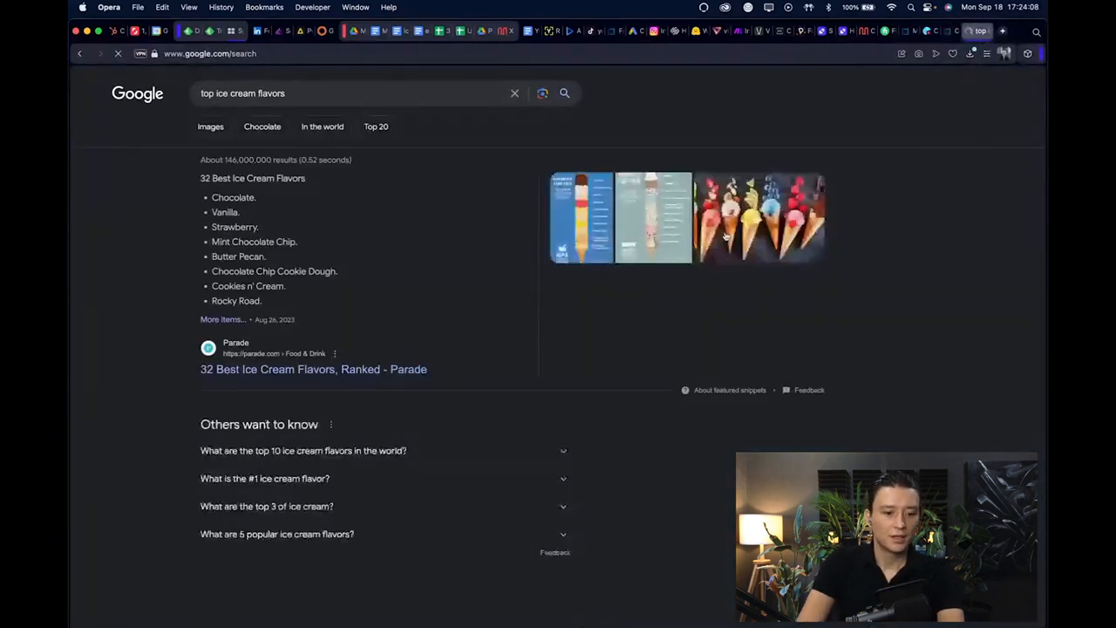
{"action": "left_click", "coordinate": [285, 369]}
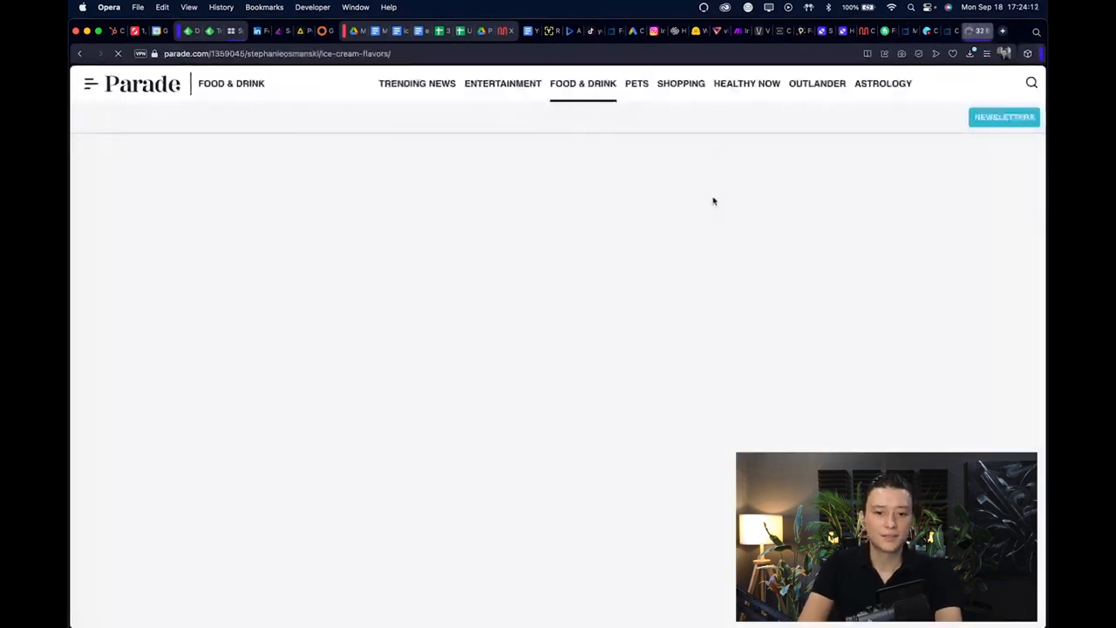
Select the Parade article text from its title through the "32. Eggnog" entry and copy it
{"action": "scroll", "coordinate": [398, 294], "scroll_direction": "down", "scroll_amount": 15}
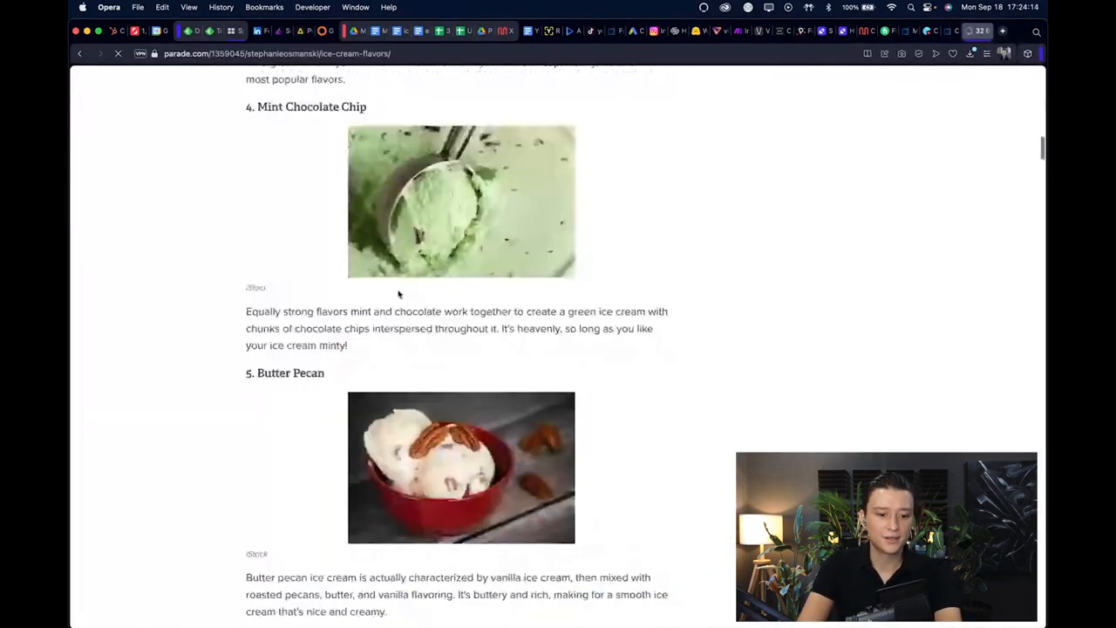
{"action": "scroll", "coordinate": [398, 294], "scroll_direction": "down", "scroll_amount": 10}
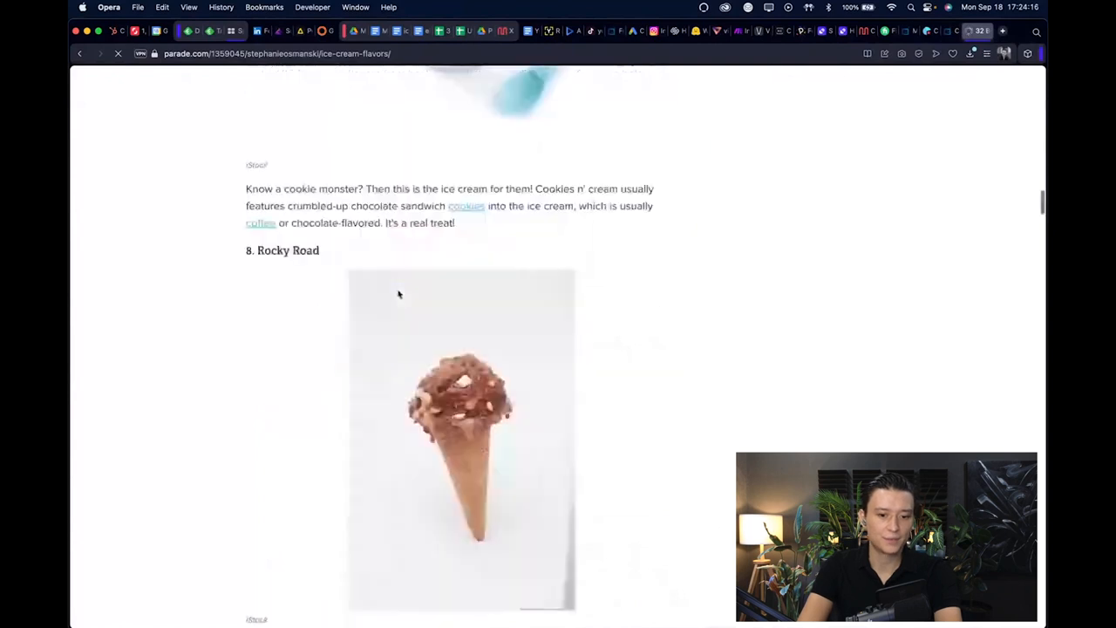
{"action": "scroll", "coordinate": [398, 294], "scroll_direction": "down", "scroll_amount": 5}
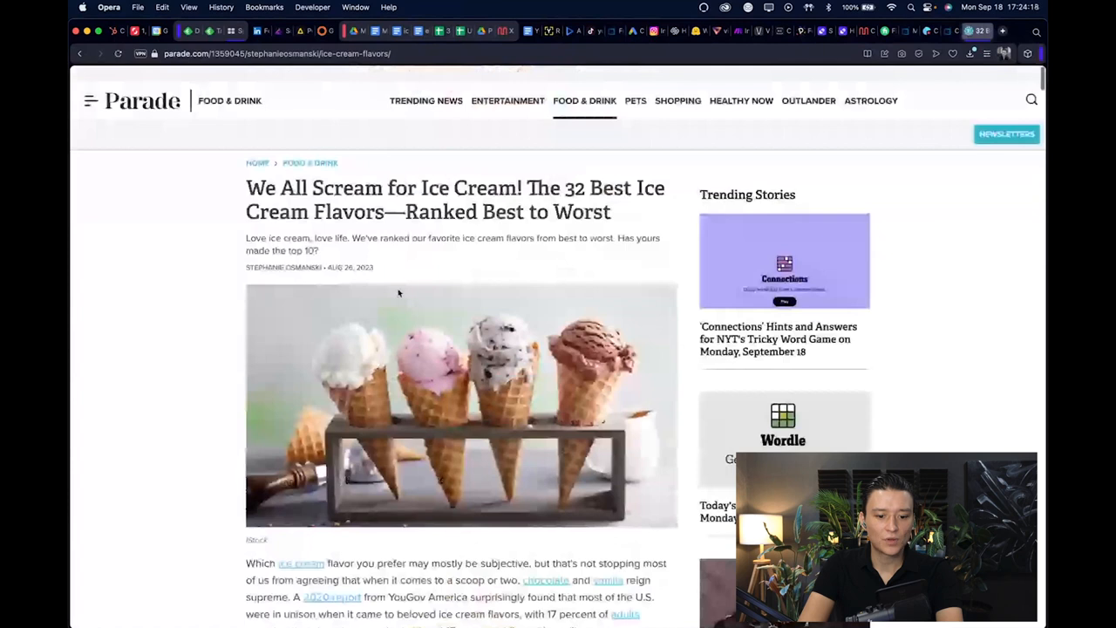
{"action": "left_click_drag", "start_coordinate": [246, 171], "coordinate": [312, 173]}
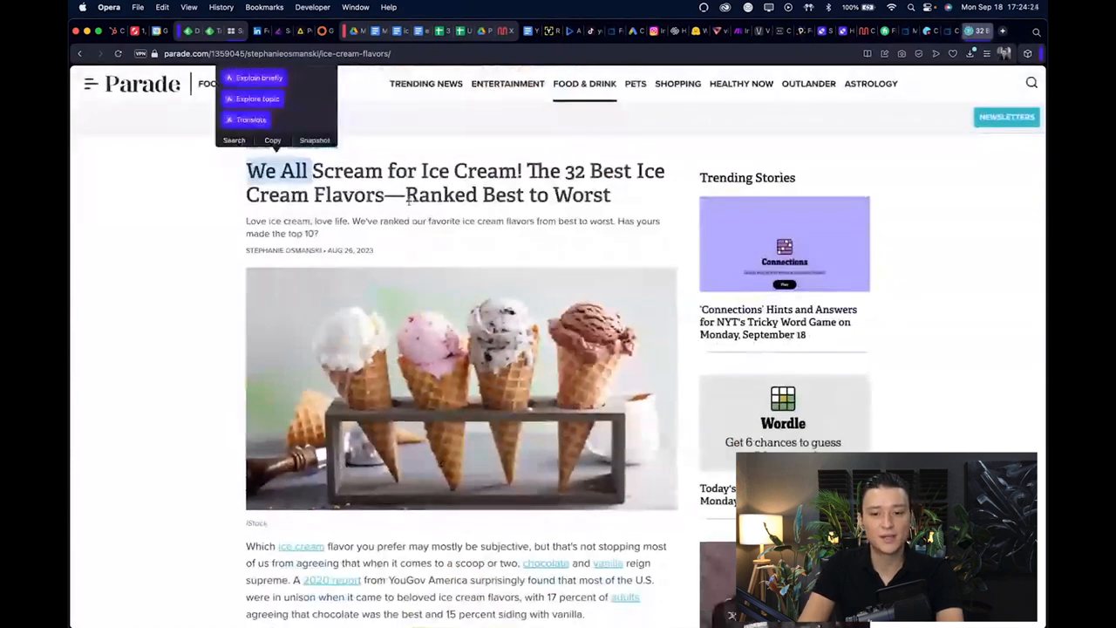
{"action": "scroll", "coordinate": [408, 199], "scroll_direction": "down", "scroll_amount": 1}
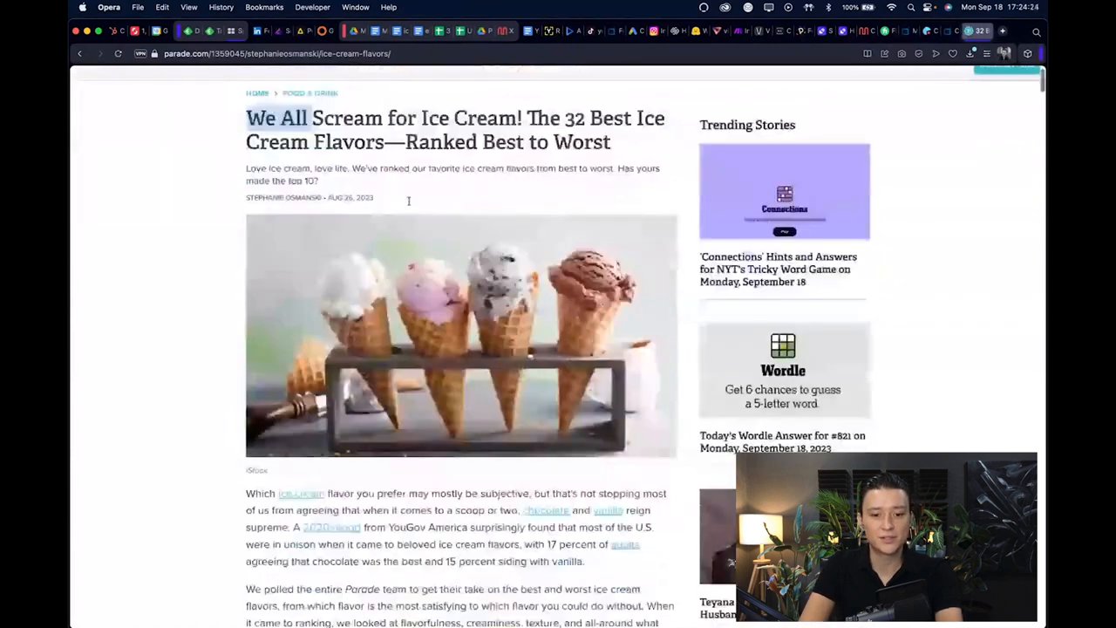
{"action": "scroll", "coordinate": [408, 201], "scroll_direction": "down", "scroll_amount": 3}
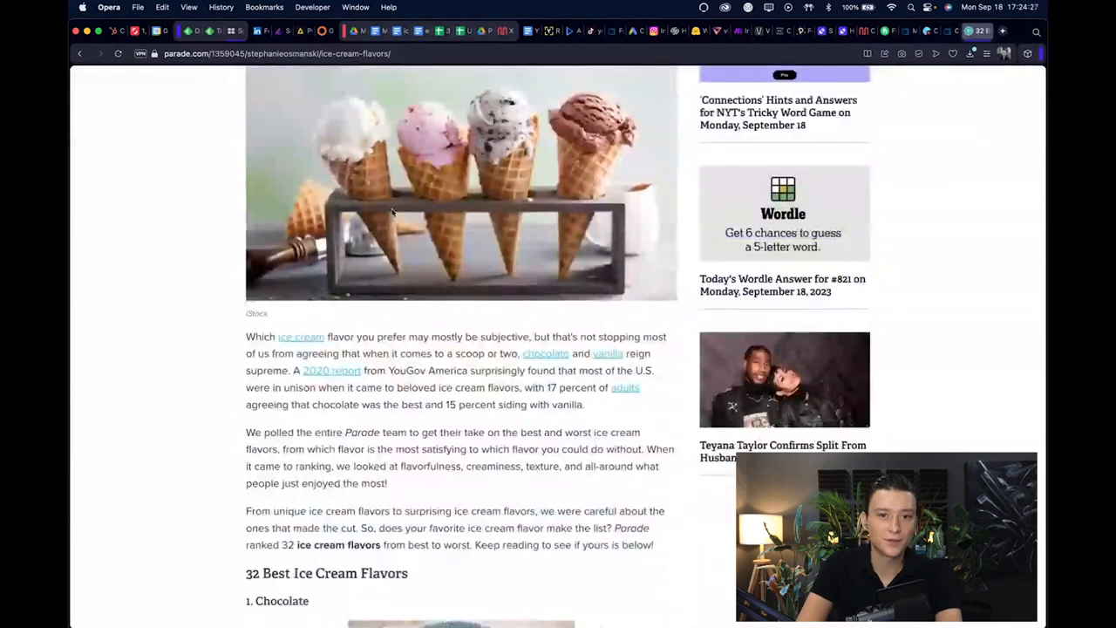
{"action": "scroll", "coordinate": [472, 202], "scroll_direction": "down", "scroll_amount": 15}
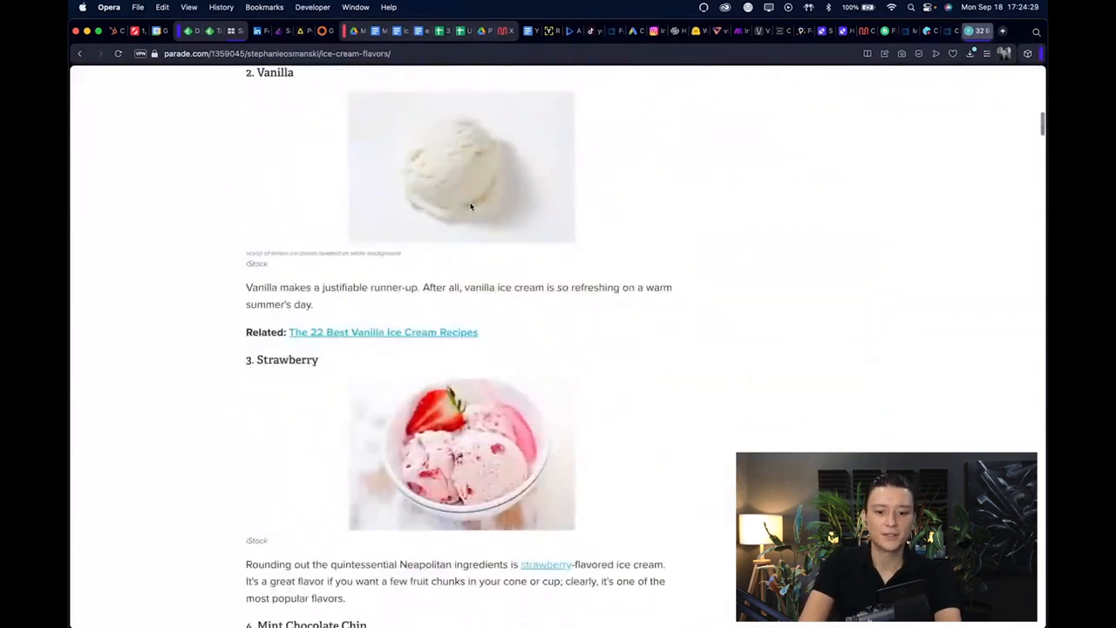
{"action": "scroll", "coordinate": [472, 204], "scroll_direction": "down", "scroll_amount": 10}
{"action": "scroll", "coordinate": [471, 206], "scroll_direction": "down", "scroll_amount": 20}
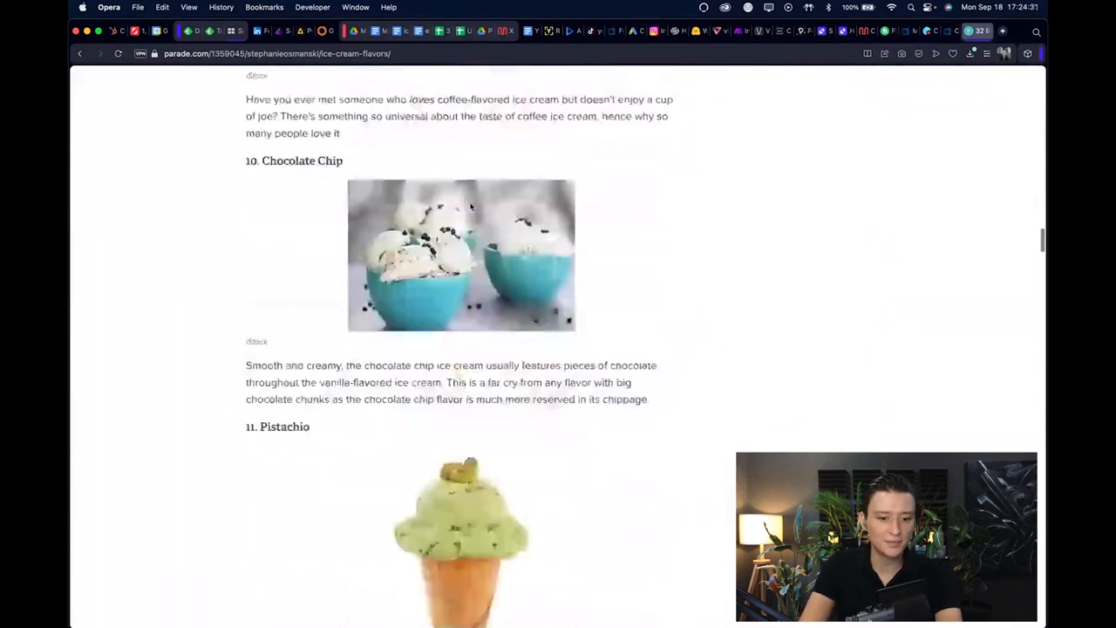
{"action": "scroll", "coordinate": [471, 205], "scroll_direction": "down", "scroll_amount": 20}
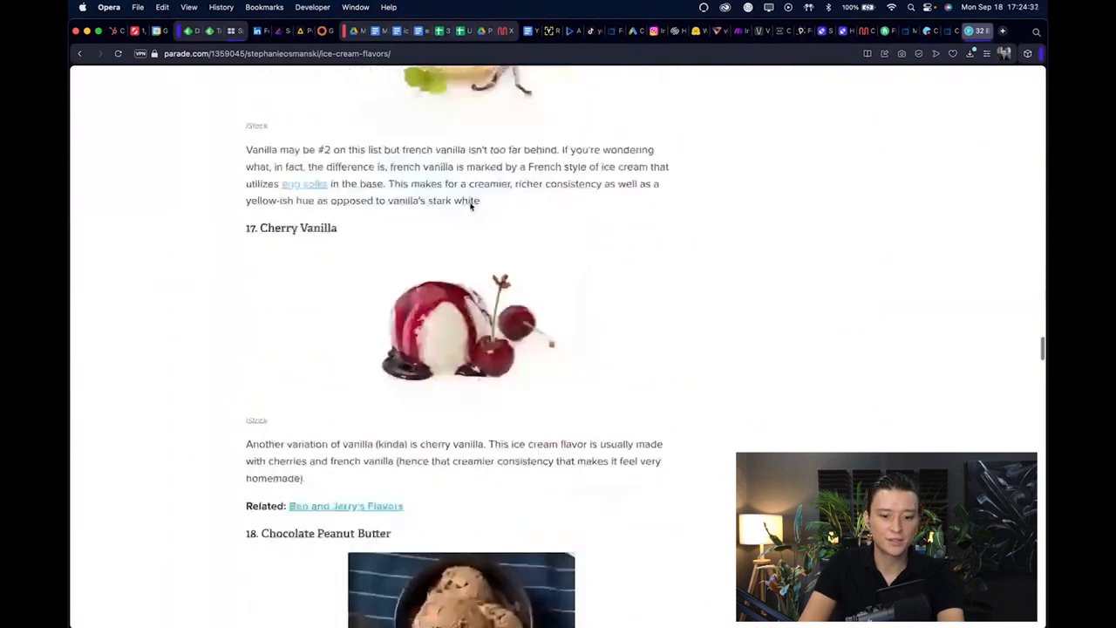
{"action": "scroll", "coordinate": [471, 206], "scroll_direction": "down", "scroll_amount": 20}
{"action": "scroll", "coordinate": [471, 207], "scroll_direction": "down", "scroll_amount": 20}
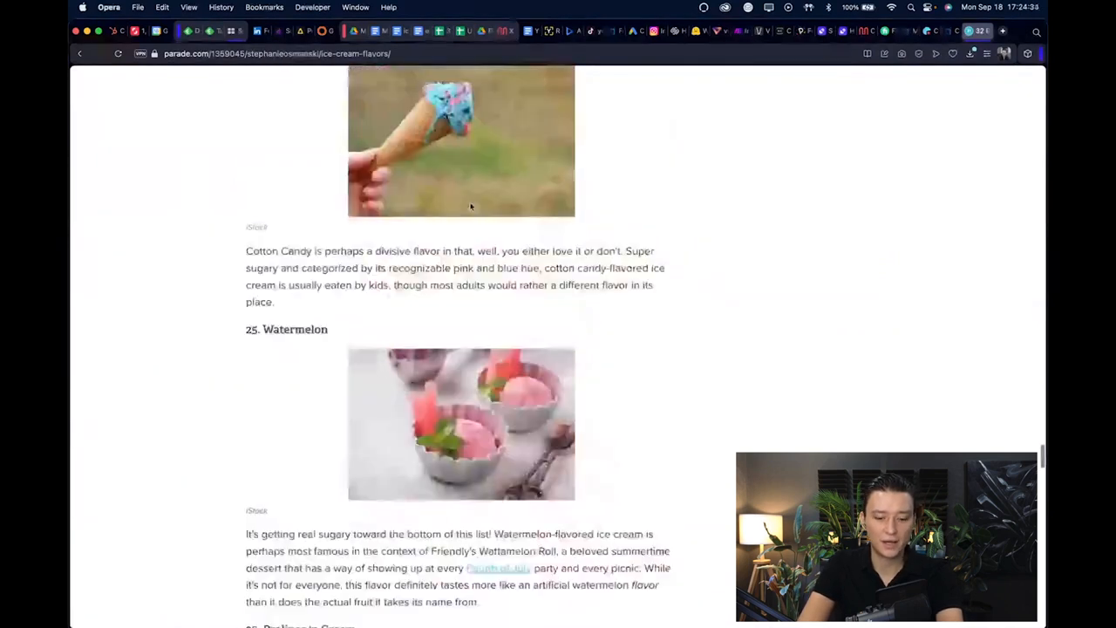
{"action": "scroll", "coordinate": [471, 207], "scroll_direction": "down", "scroll_amount": 5}
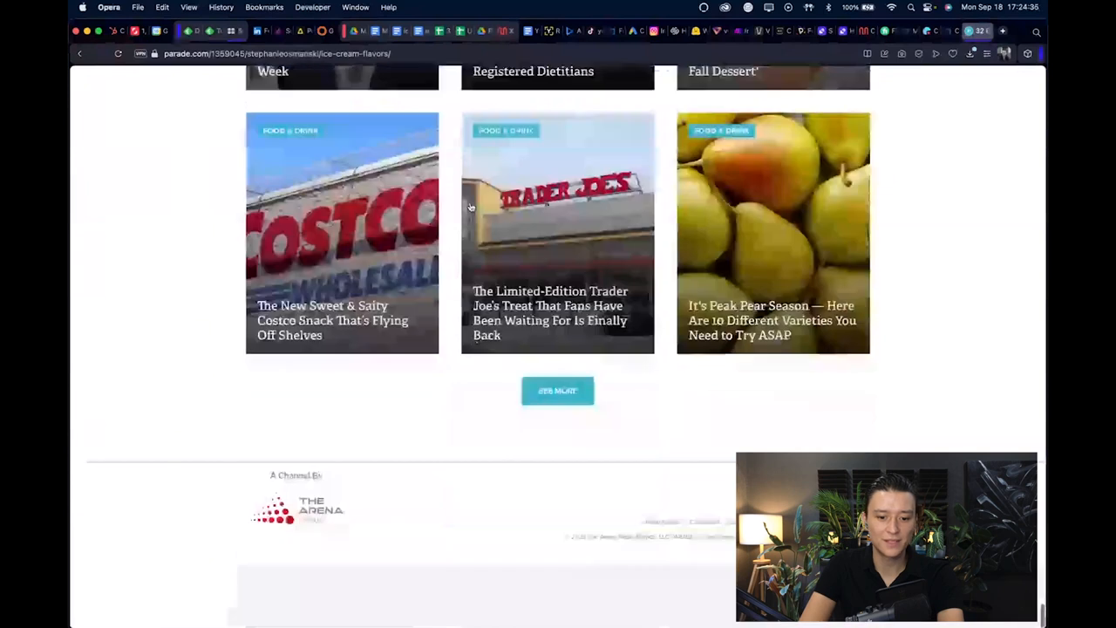
{"action": "scroll", "coordinate": [471, 207], "scroll_direction": "up", "scroll_amount": 15}
{"action": "scroll", "coordinate": [378, 392], "scroll_direction": "down", "scroll_amount": 3}
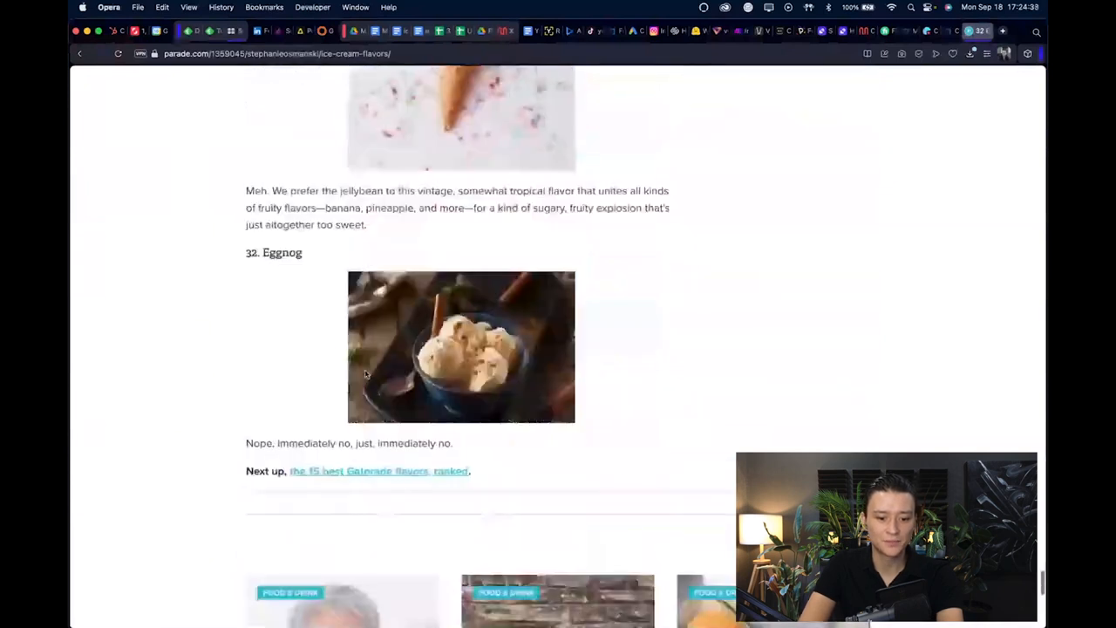
{"action": "left_click_drag", "start_coordinate": [319, 254], "coordinate": [455, 315]}
{"action": "scroll", "coordinate": [455, 316], "scroll_direction": "up", "scroll_amount": 15}
{"action": "scroll", "coordinate": [455, 315], "scroll_direction": "down", "scroll_amount": 8}
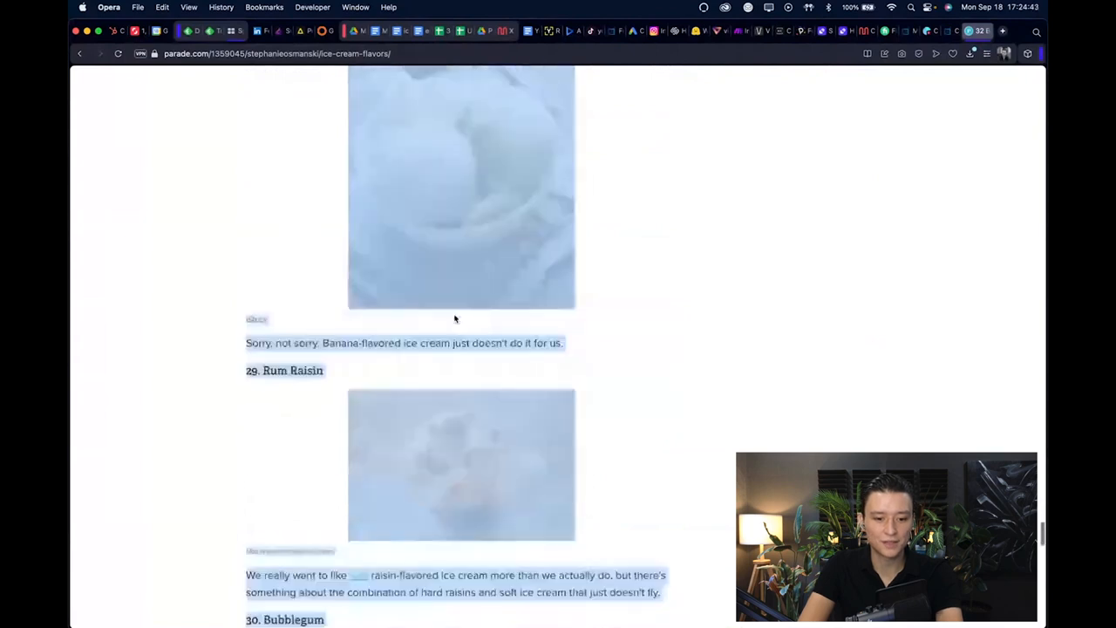
{"action": "scroll", "coordinate": [339, 470], "scroll_direction": "down", "scroll_amount": 8}
{"action": "right_click", "coordinate": [325, 249]}
{"action": "left_click", "coordinate": [365, 294]}
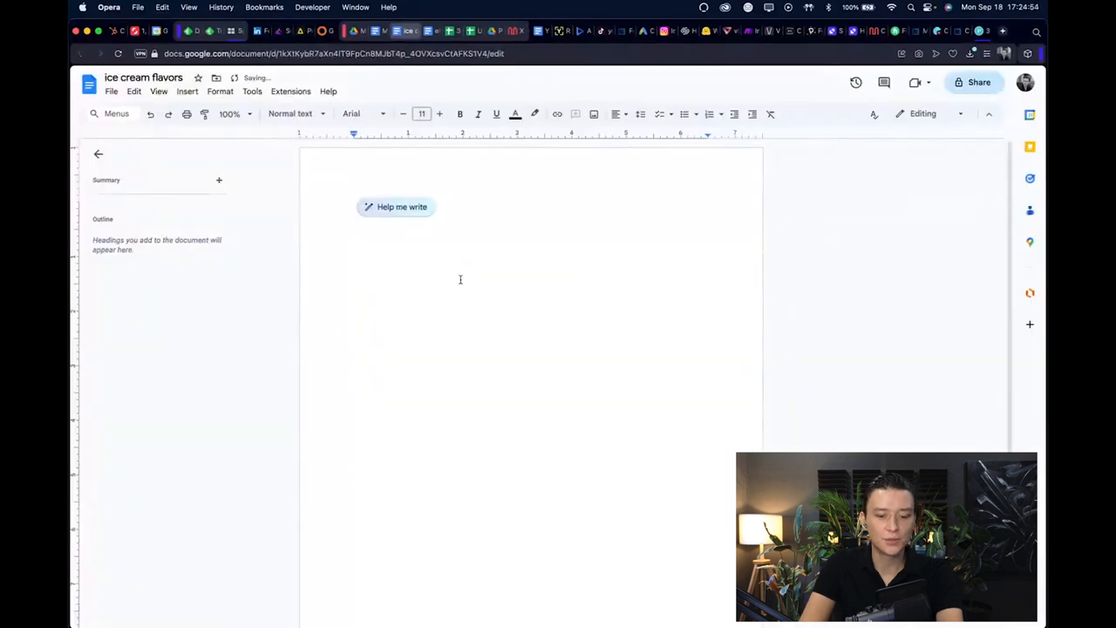
Paste the copied article into the "ice cream flavors" Google Docs document and select all of its text
{"action": "key", "text": "super+v"}
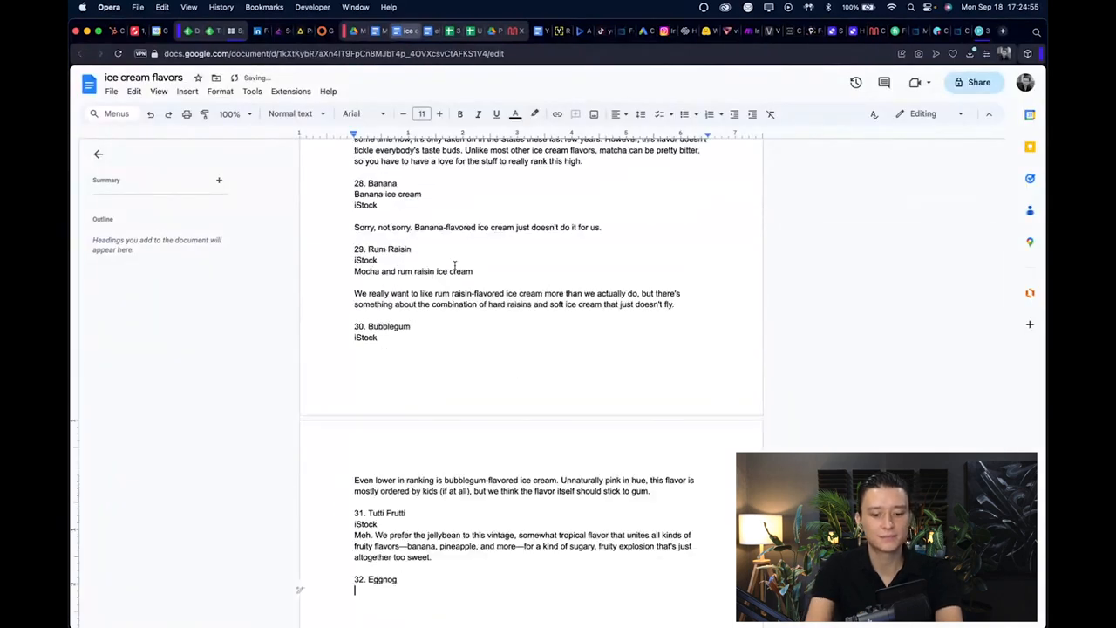
{"action": "scroll", "coordinate": [475, 250], "scroll_direction": "up", "scroll_amount": 20}
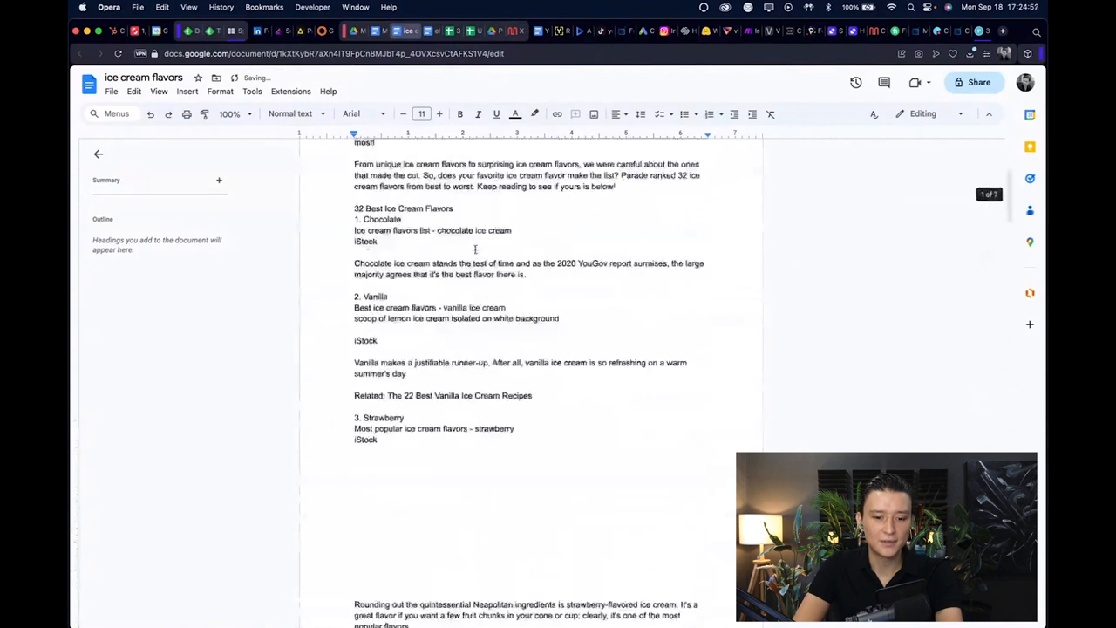
{"action": "key", "text": "super+a"}
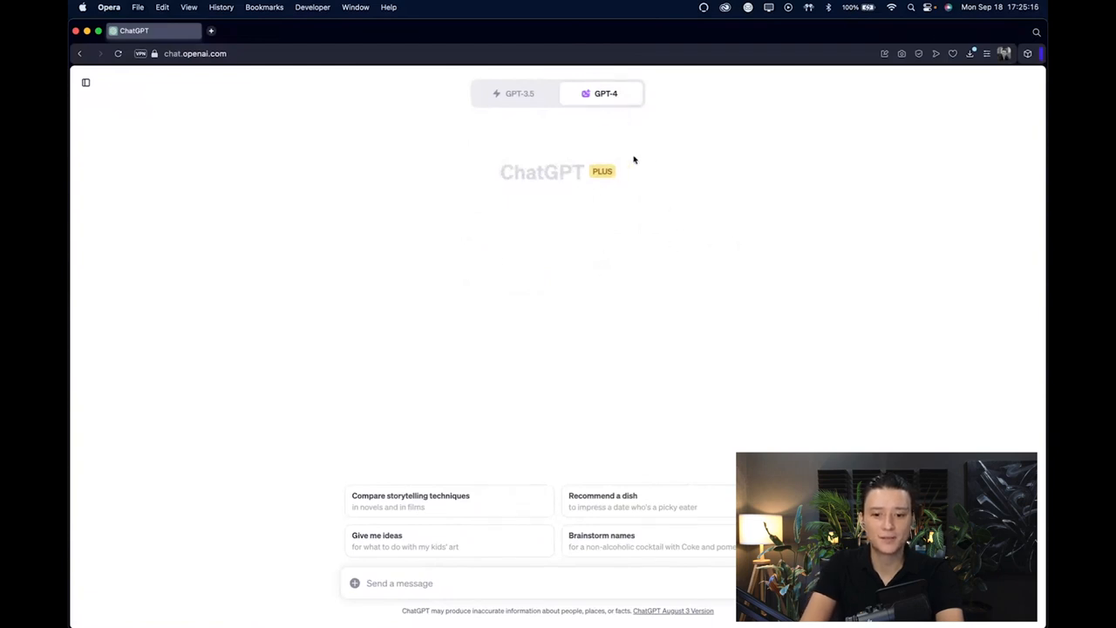
Write a ChatGPT GPT-4 prompt asking to use the pasted information for something downloadable, with rows and columns created accordingly, ending with an opening quotation mark
{"action": "mouse_move", "coordinate": [602, 94]}
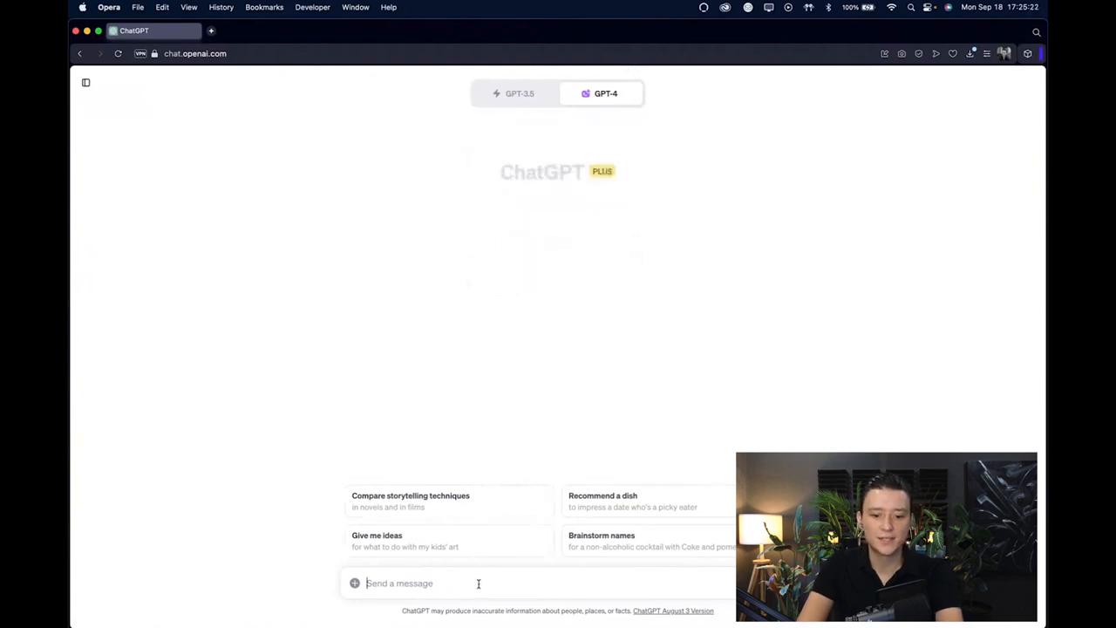
{"action": "key", "text": "super+equal"}
{"action": "key", "text": "super+equal"}
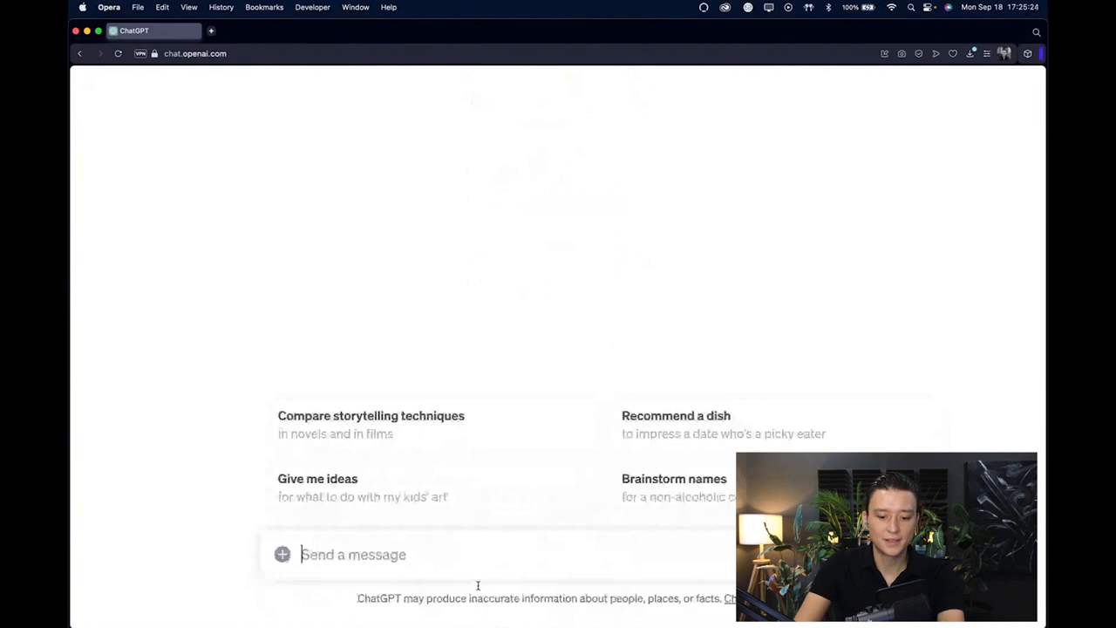
{"action": "type", "text": "I want to use"}
{"action": "type", "text": " the data from these pasted "}
{"action": "type", "text": "i"}
{"action": "key", "text": "BackSpace"}
{"action": "type", "text": "ese pasted "}
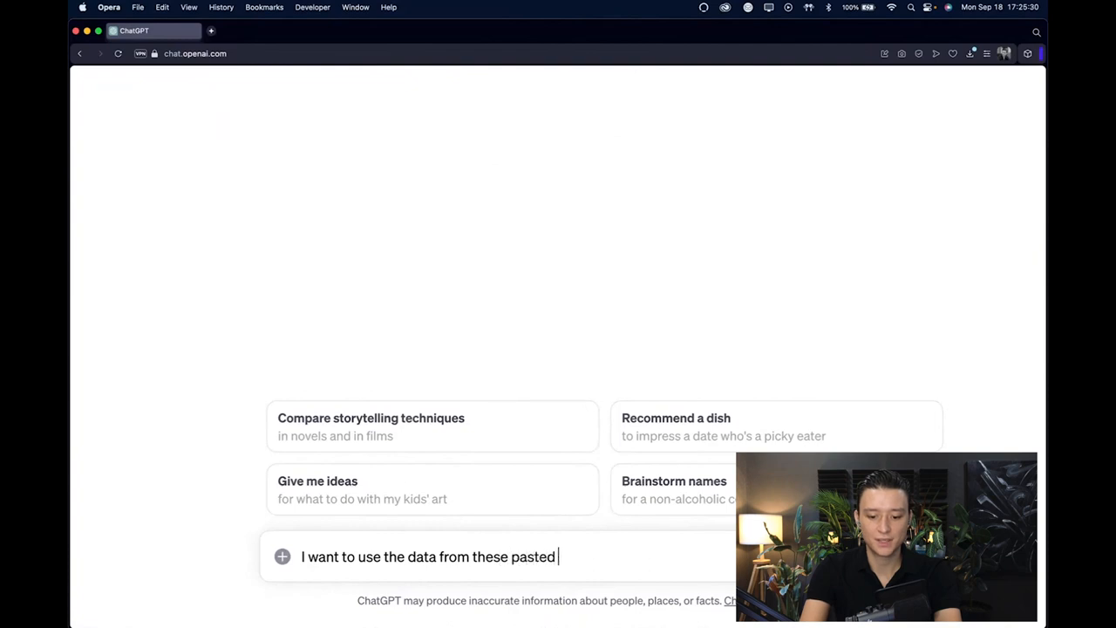
{"action": "type", "text": "infromation and pls create"}
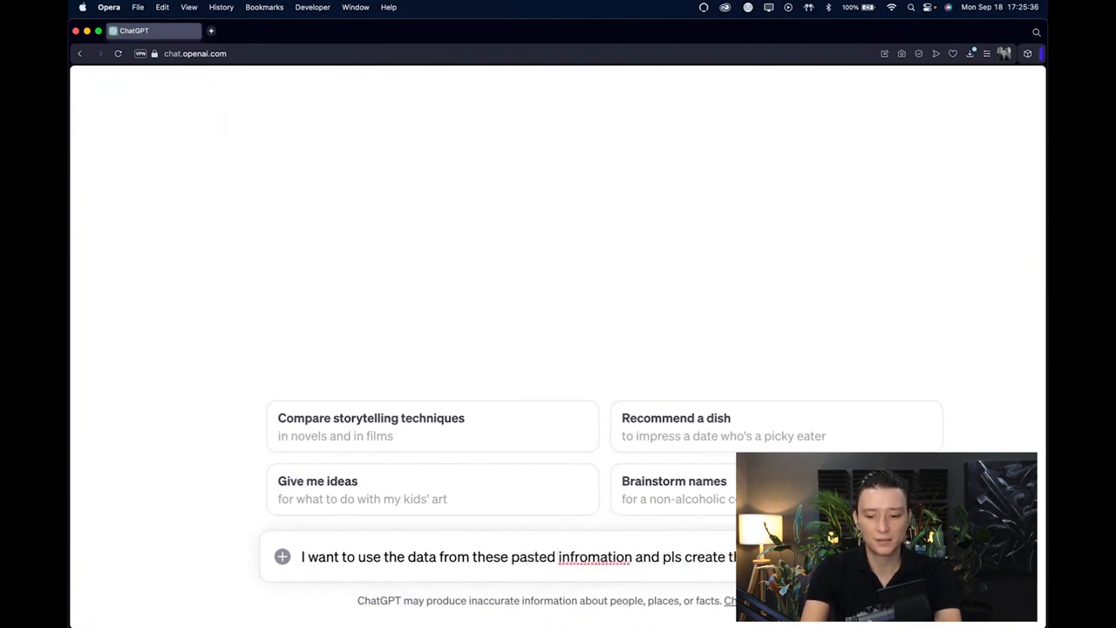
{"action": "type", "text": "that i can dowload and create the rows and columns accordingly. \""}
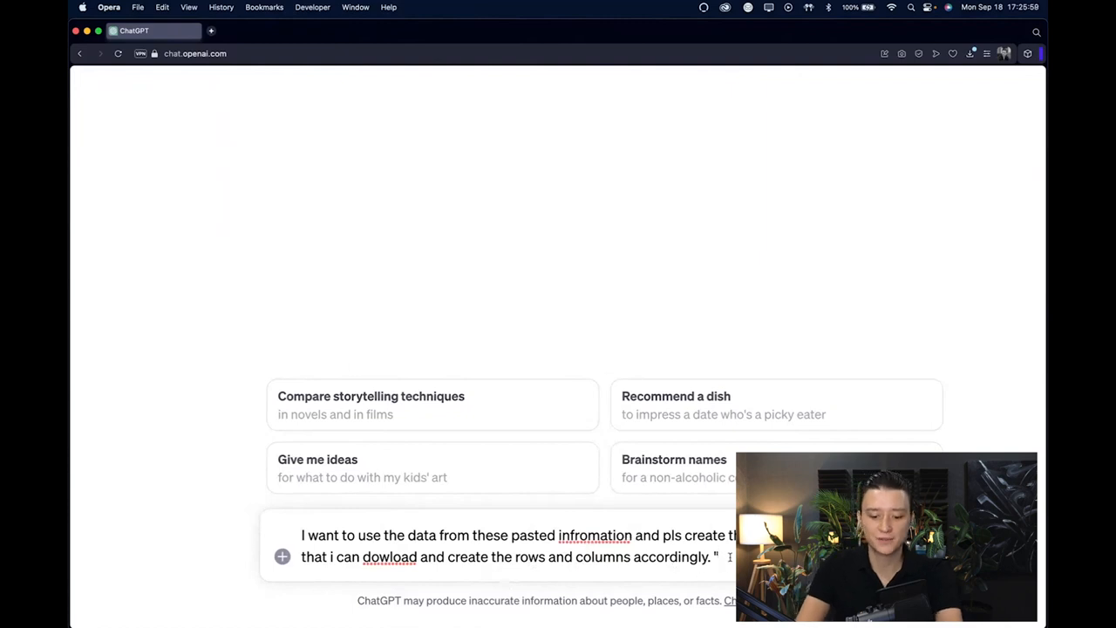
Paste the article text after the prompt, close the quotation mark, and send the message
{"action": "key", "text": "super+v"}
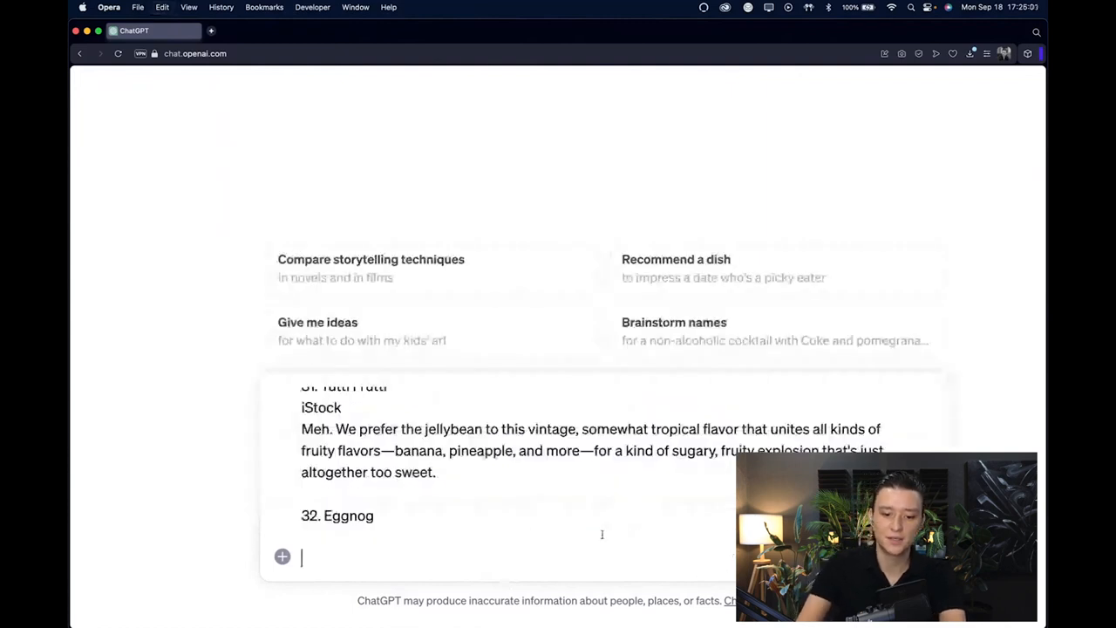
{"action": "type", "text": "\""}
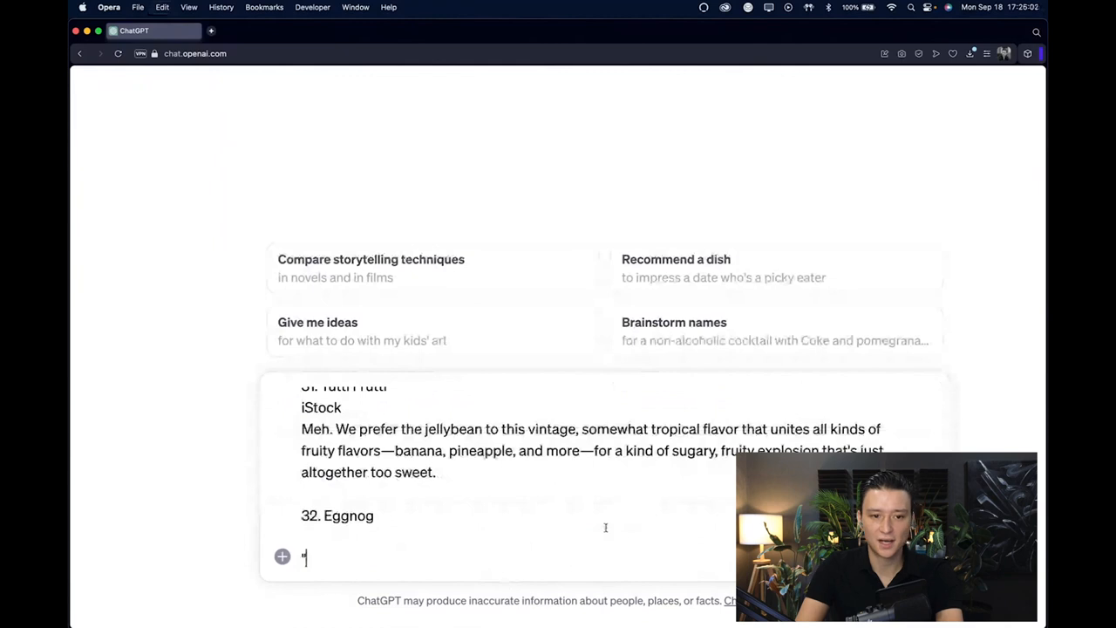
{"action": "key", "text": "Return"}
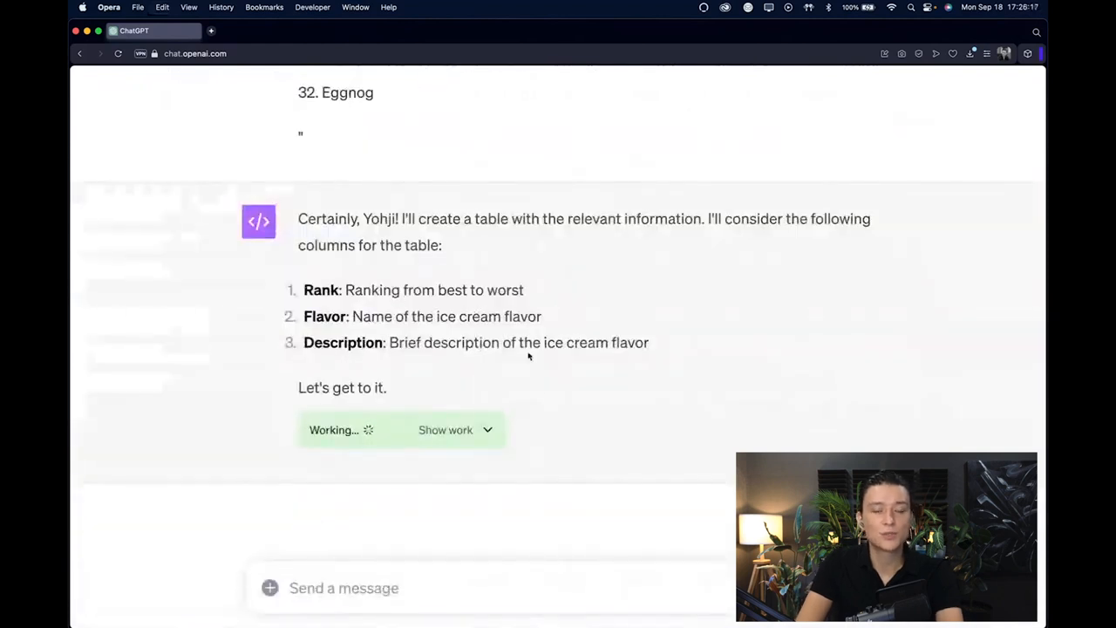
Expand ChatGPT's work details and examine the Python code and the proposed table columns
{"action": "left_click", "coordinate": [478, 433]}
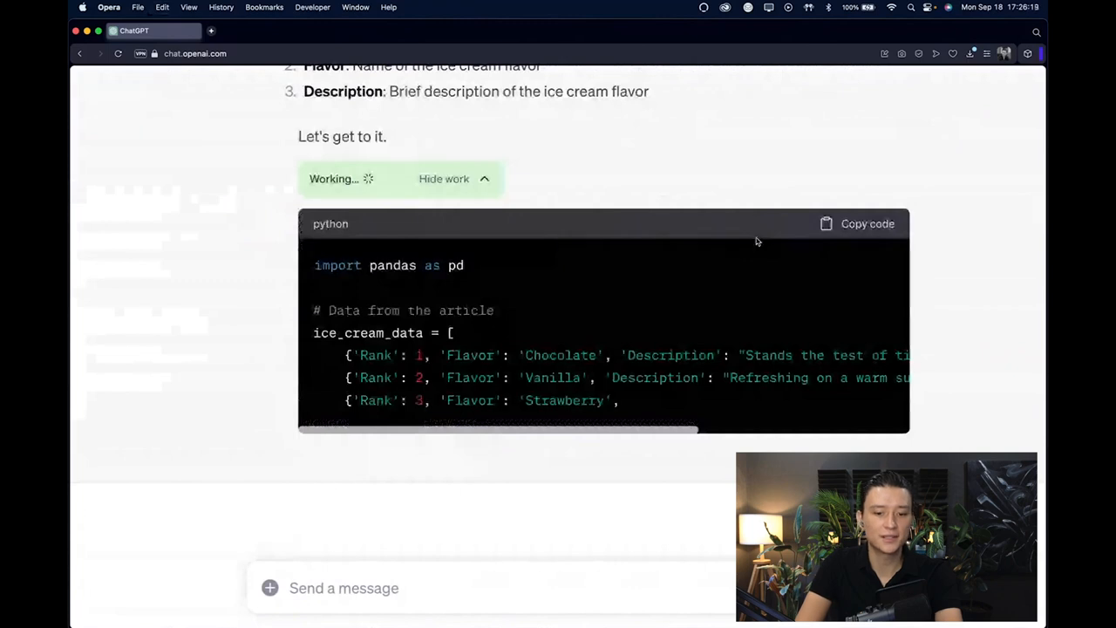
{"action": "scroll", "coordinate": [757, 242], "scroll_direction": "up", "scroll_amount": 3}
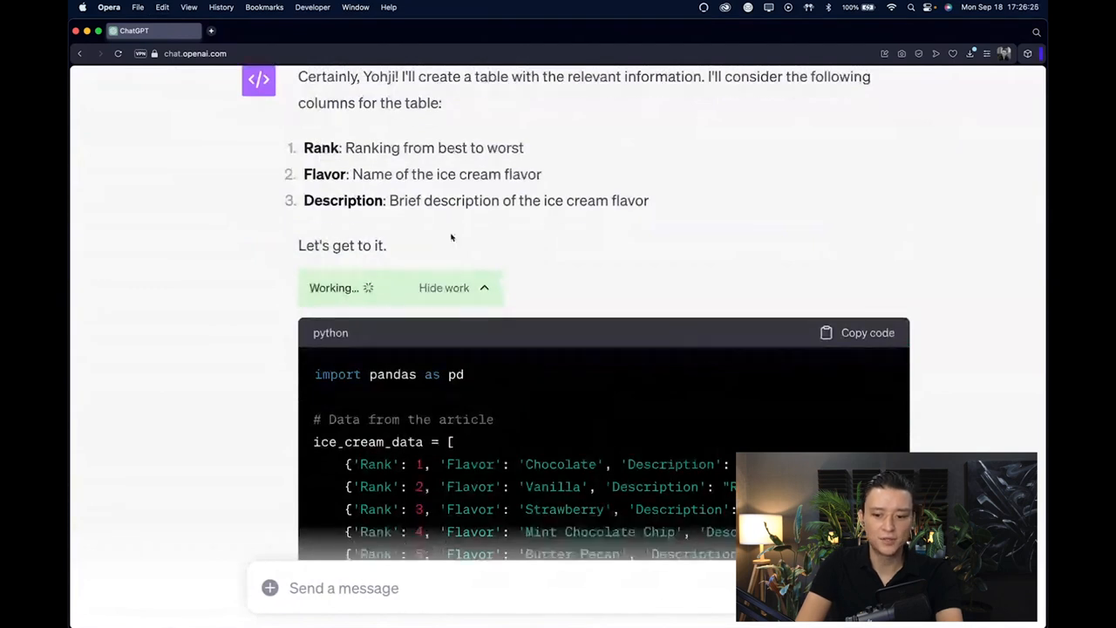
{"action": "scroll", "coordinate": [575, 368], "scroll_direction": "down", "scroll_amount": 3}
Download the Ice Cream Flavors Ranked CSV file from ChatGPT's reply
{"action": "scroll", "coordinate": [575, 368], "scroll_direction": "down", "scroll_amount": 5}
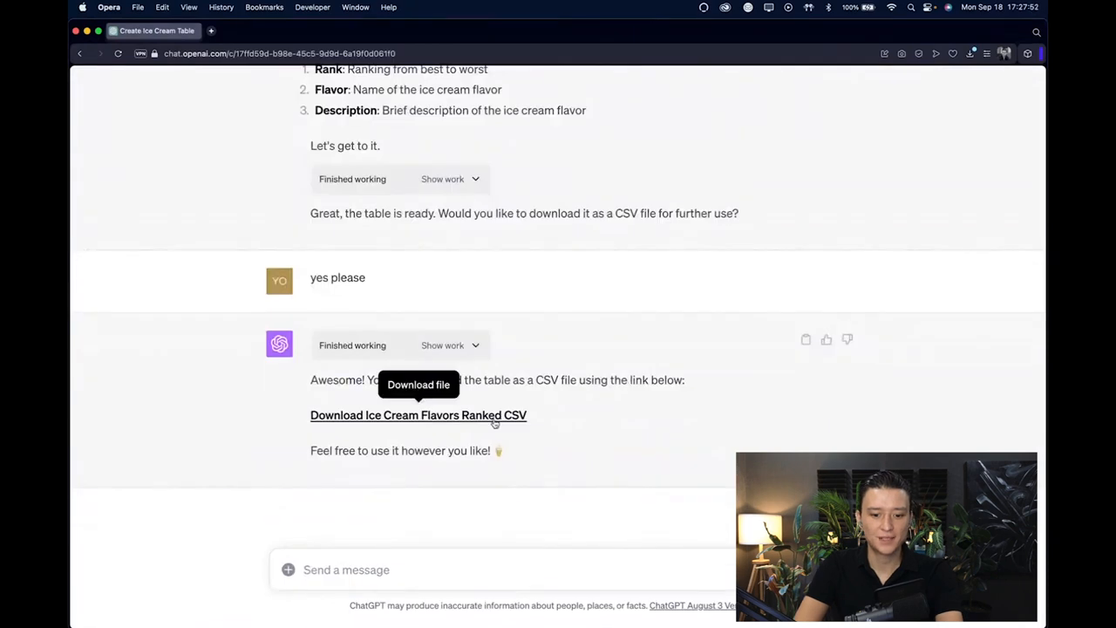
{"action": "left_click", "coordinate": [494, 422]}
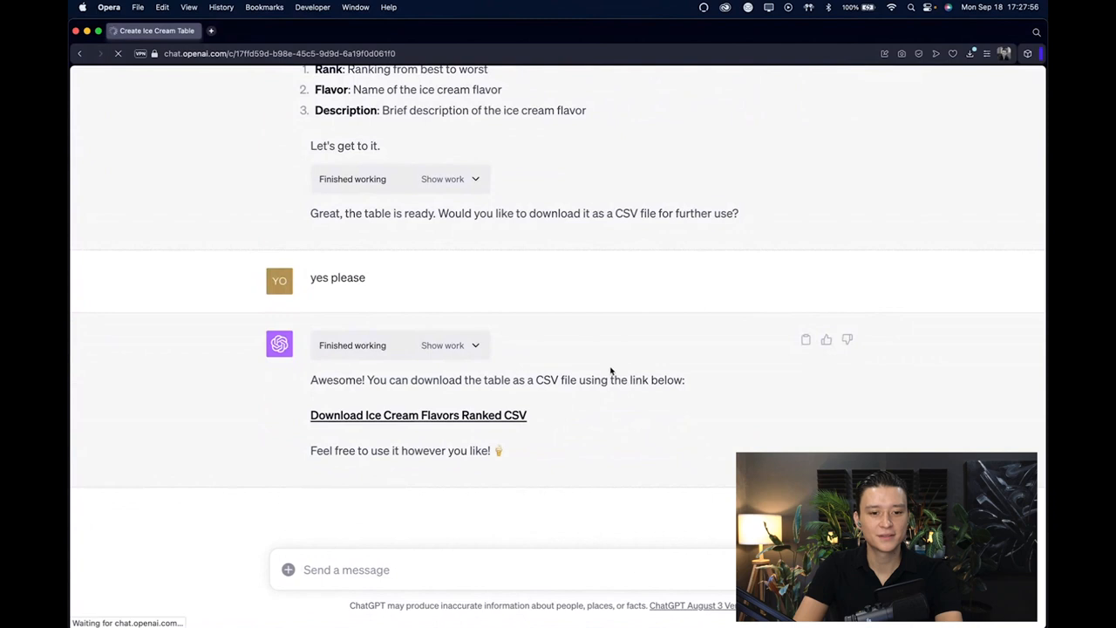
Switch to ChartPixel, preview ice_cream_flavors_ranked.csv from the Downloads folder, and choose it as the data file to upload
{"action": "key", "text": "ctrl+Up"}
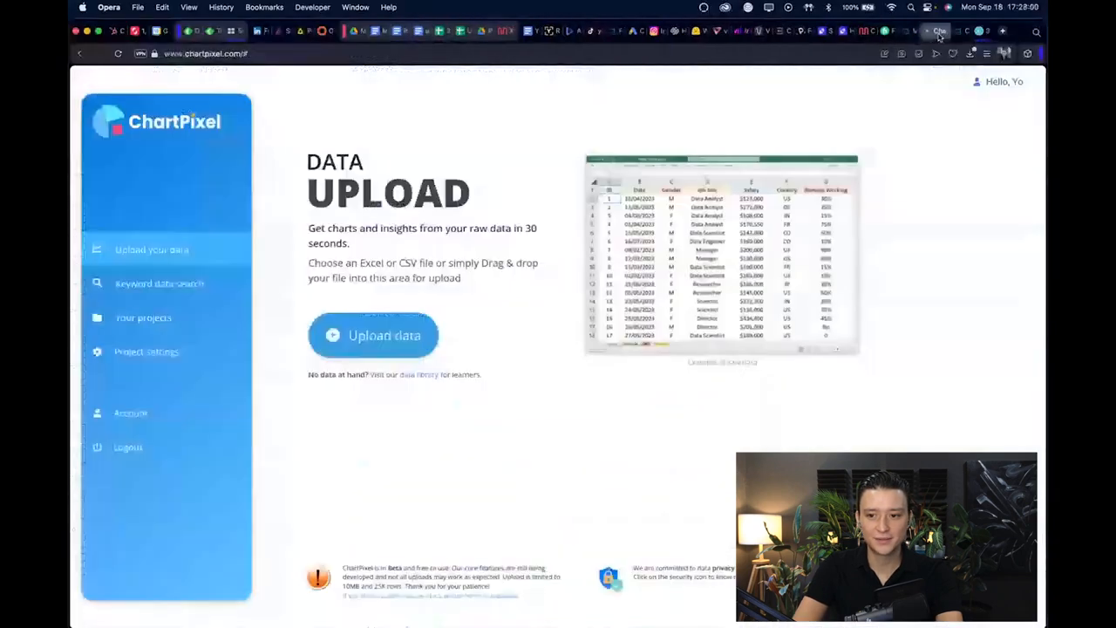
{"action": "left_click", "coordinate": [491, 409]}
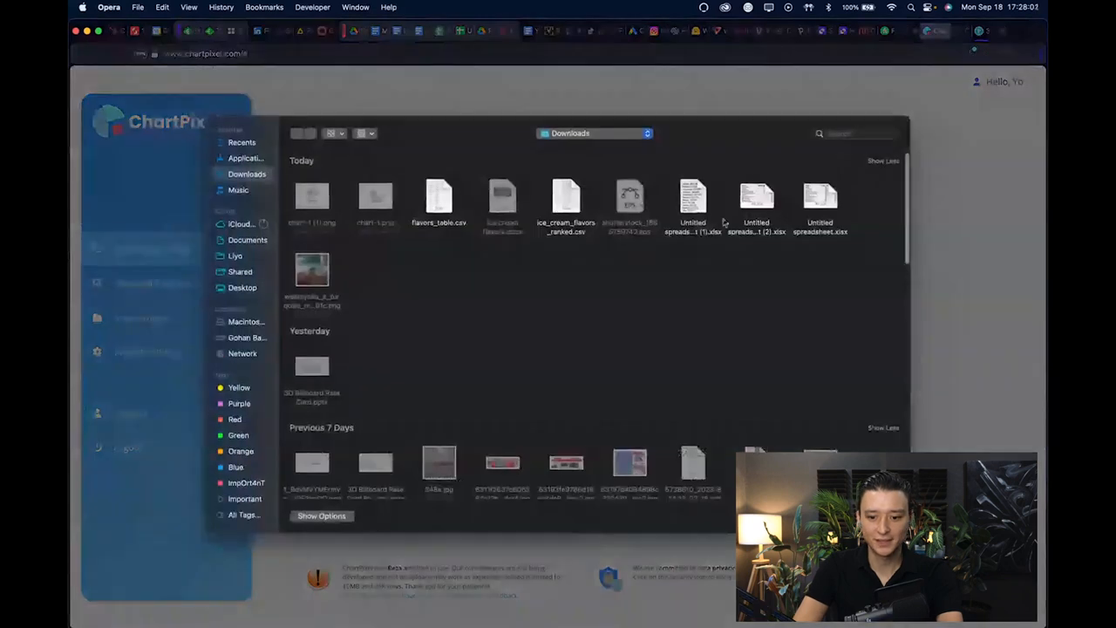
{"action": "left_click", "coordinate": [566, 199]}
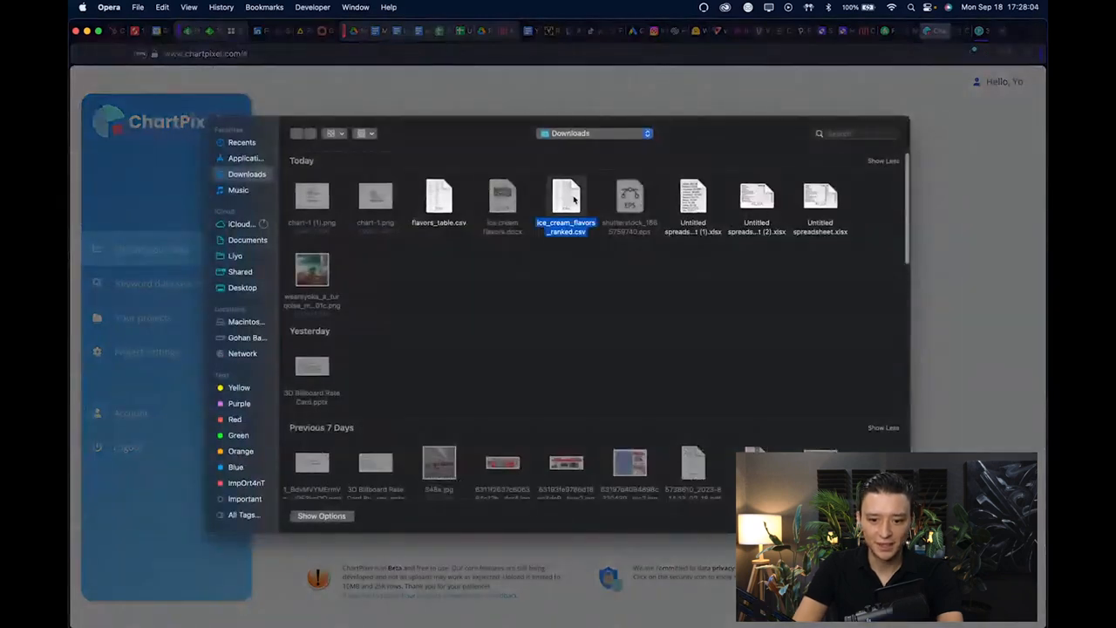
{"action": "key", "text": "space"}
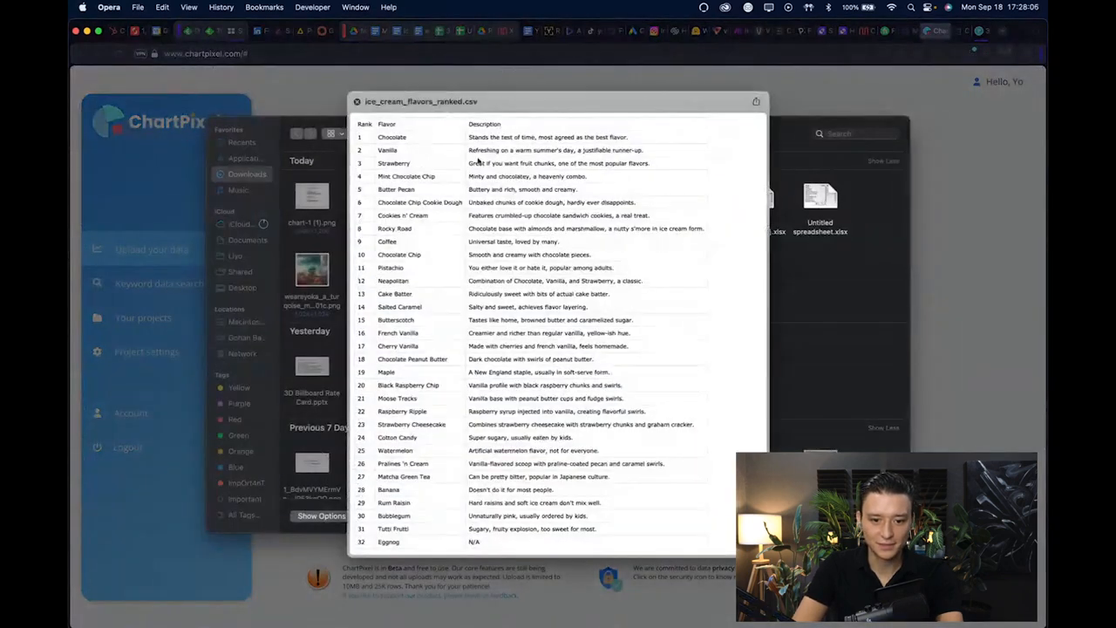
{"action": "key", "text": "space"}
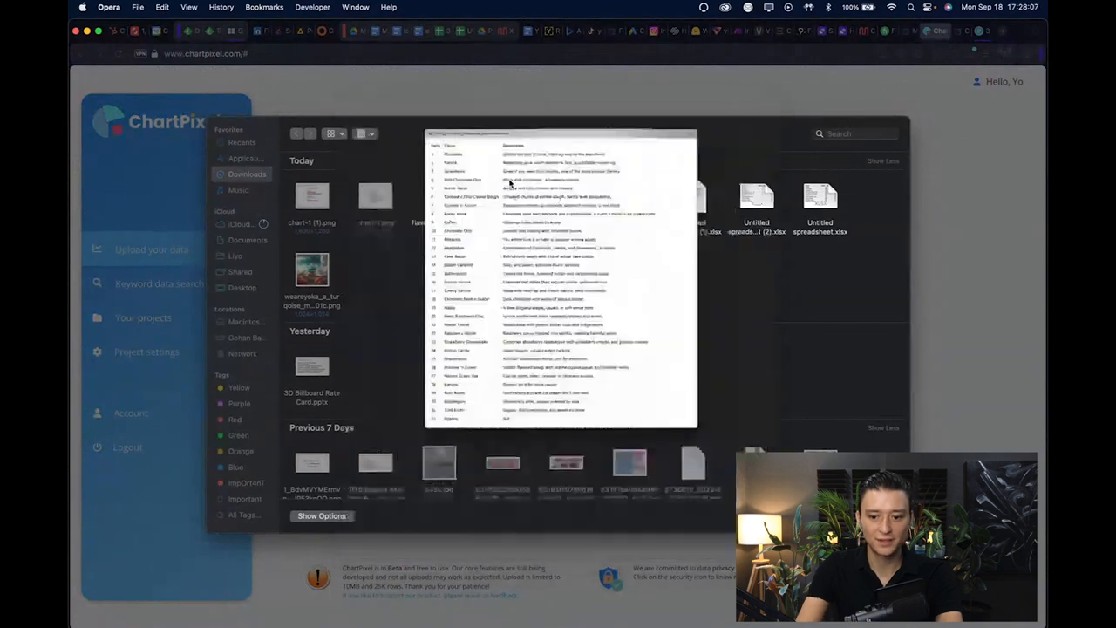
{"action": "key", "text": "Return"}
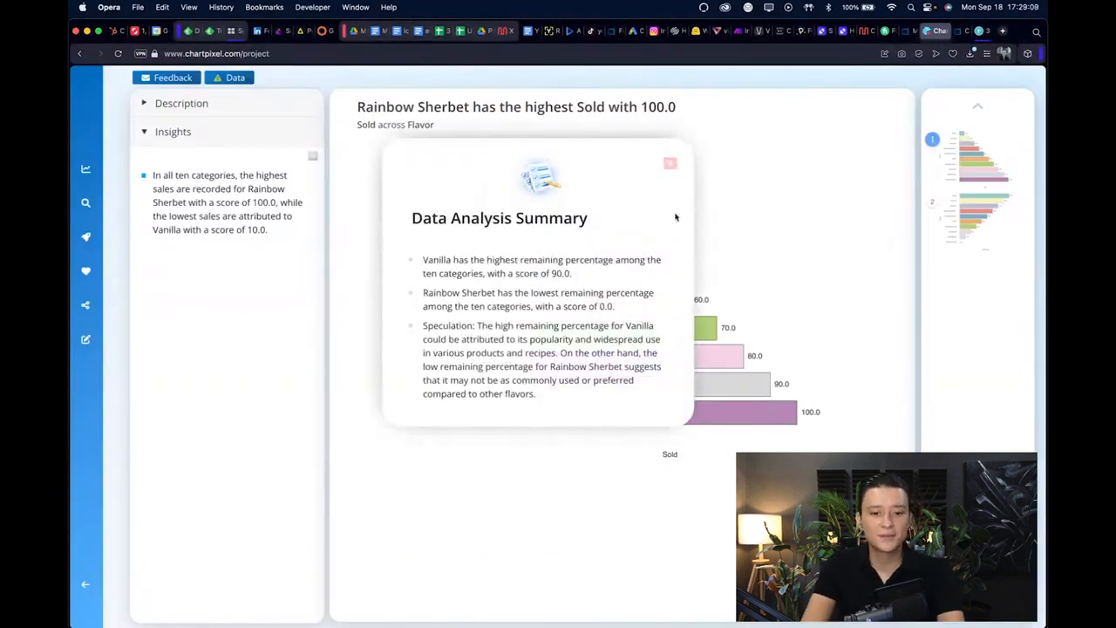
Dismiss the Data Analysis Summary covering the chart of units sold across ice cream flavors
{"action": "left_click", "coordinate": [671, 164]}
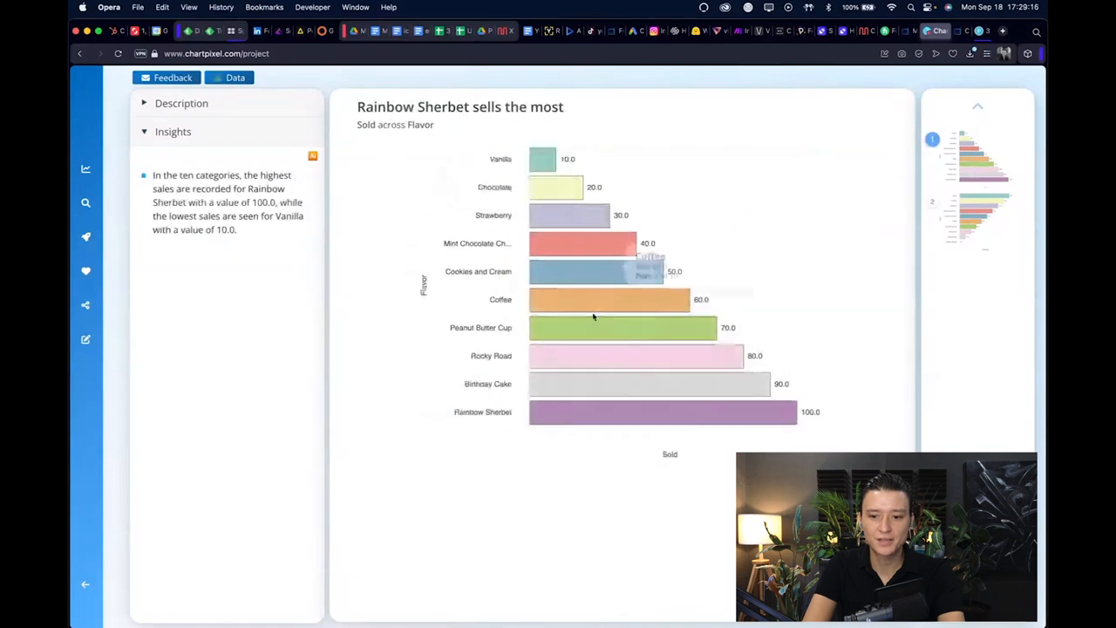